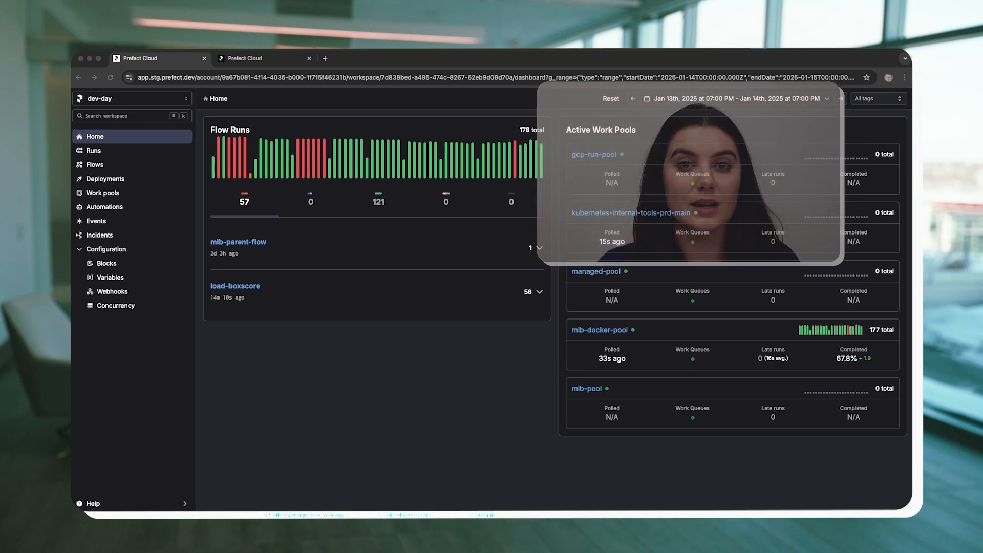
Switch to the code editor and review the load_boxscore flow and its tasks in mlb_flow.py.
left_click(476, 505)
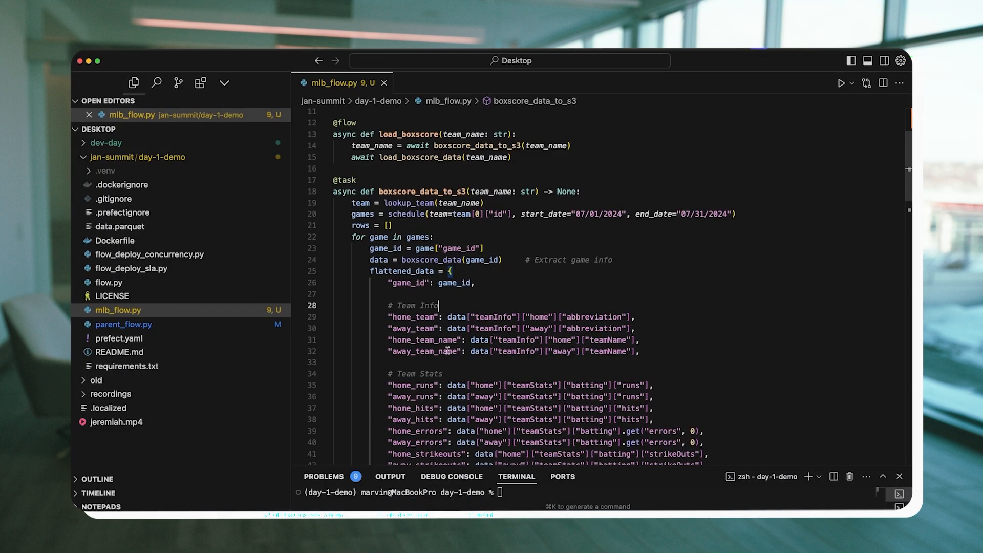
scroll(447, 350, "down", 5)
scroll(447, 350, "down", 15)
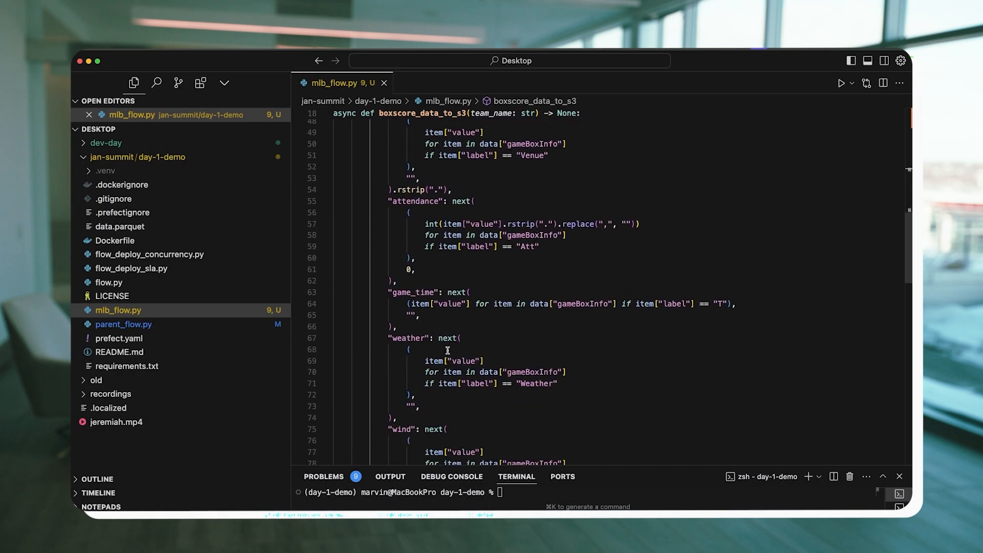
scroll(447, 350, "down", 10)
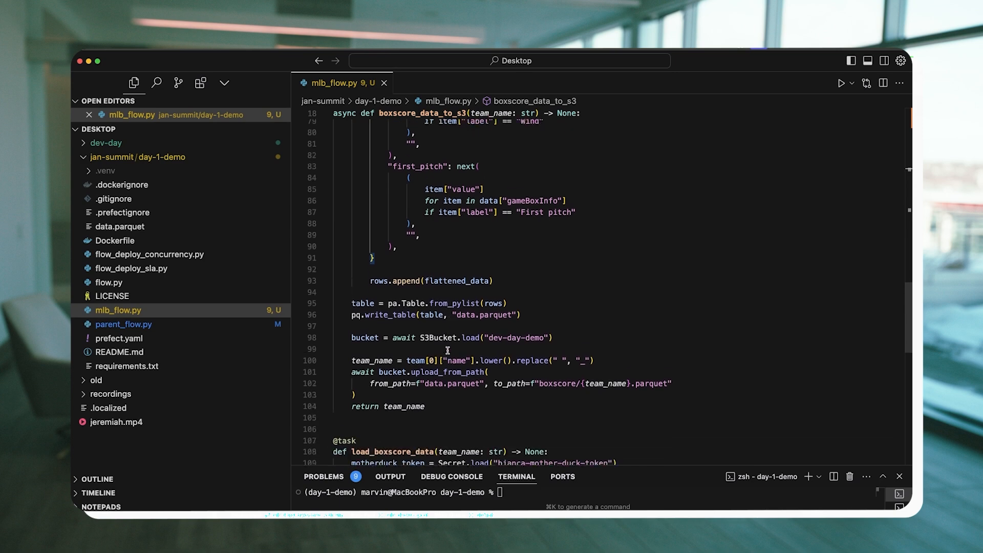
scroll(448, 350, "down", 6)
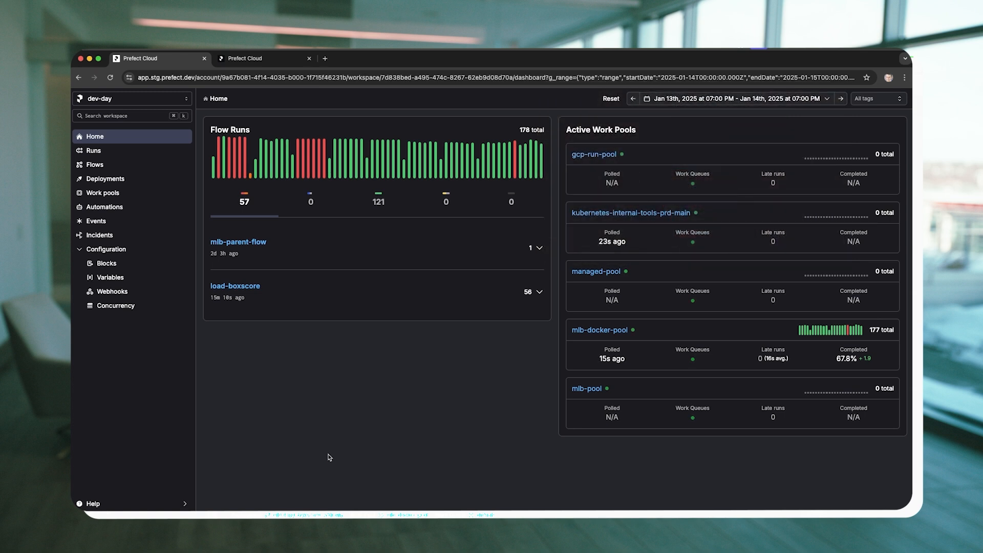
Switch to Prefect Cloud and run the mlb-load-boxscore deployment with team_name marlins.
left_click(99, 177)
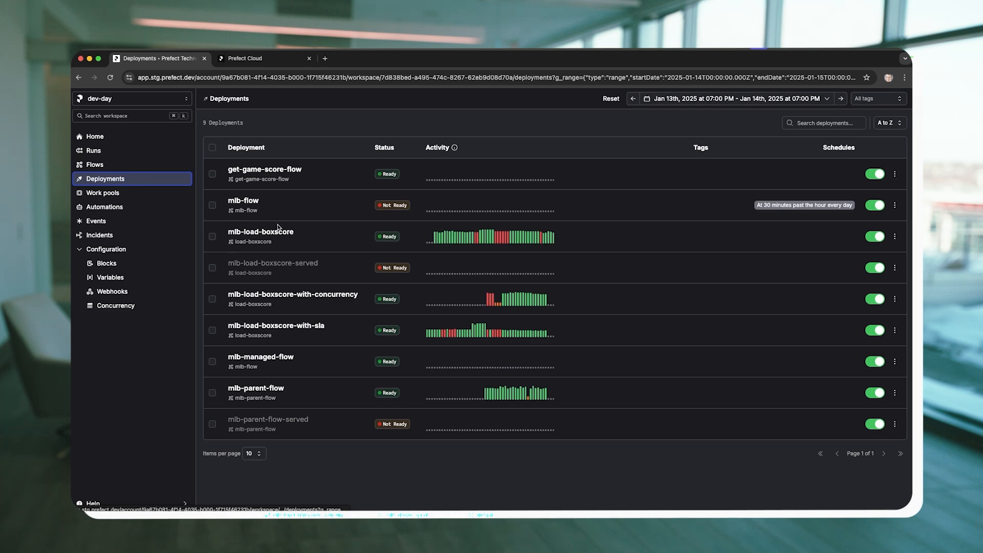
left_click(278, 230)
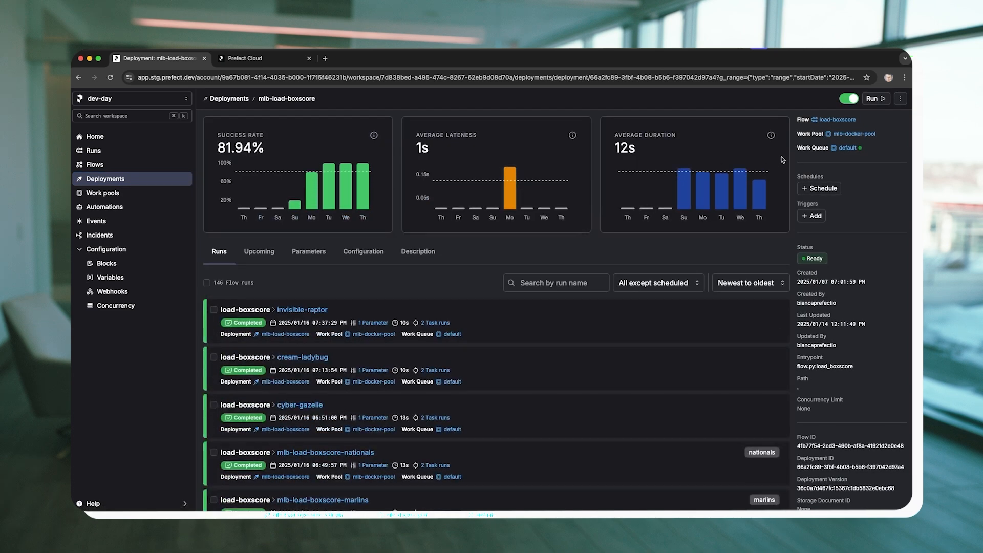
left_click(879, 102)
left_click(873, 118)
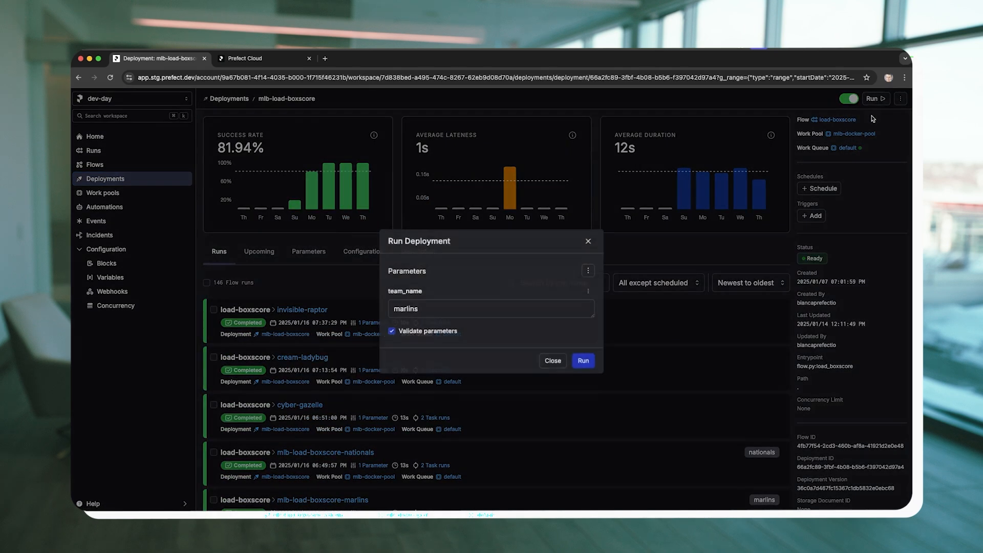
left_click(585, 360)
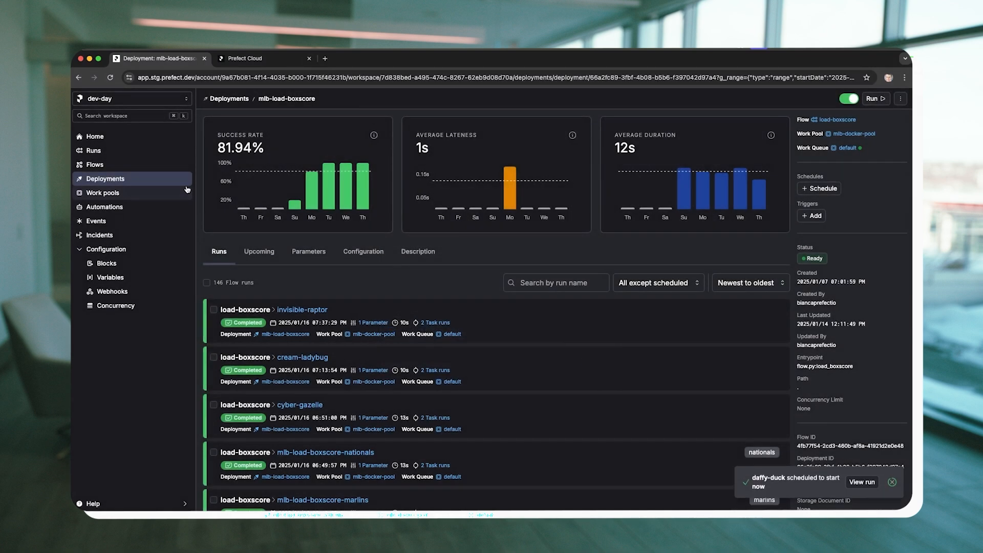
Open the newly scheduled mlb-load-boxscore run and refresh its page to follow its progress.
left_click(111, 79)
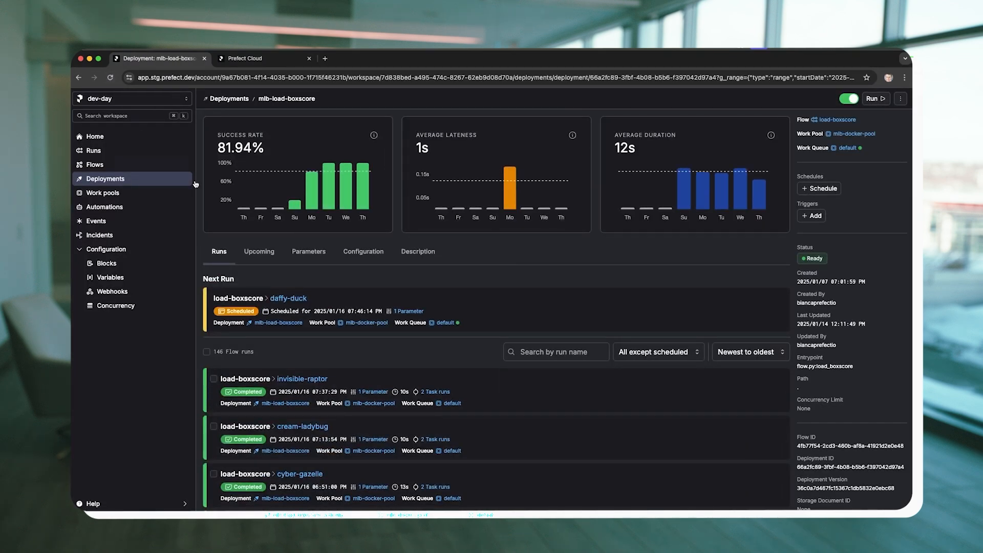
left_click(292, 299)
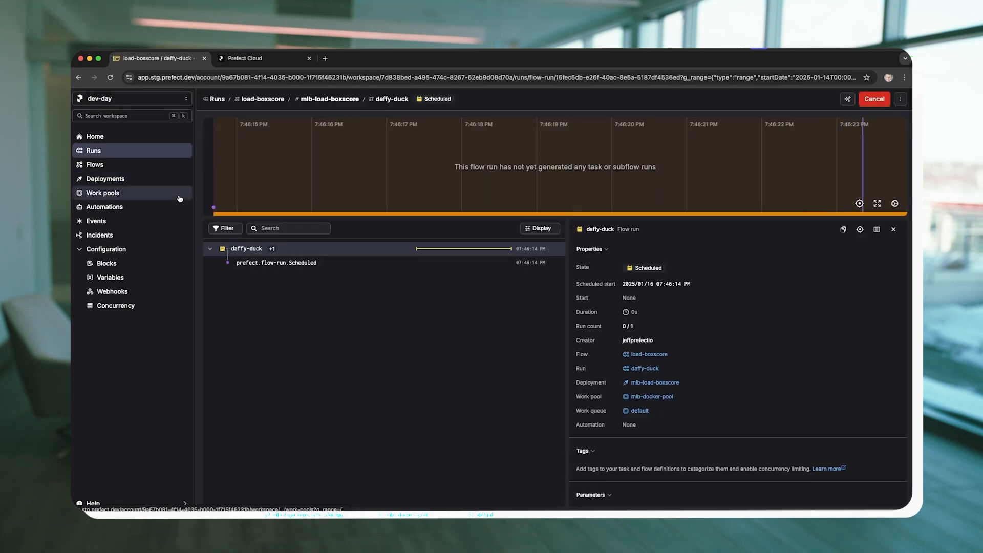
left_click(110, 79)
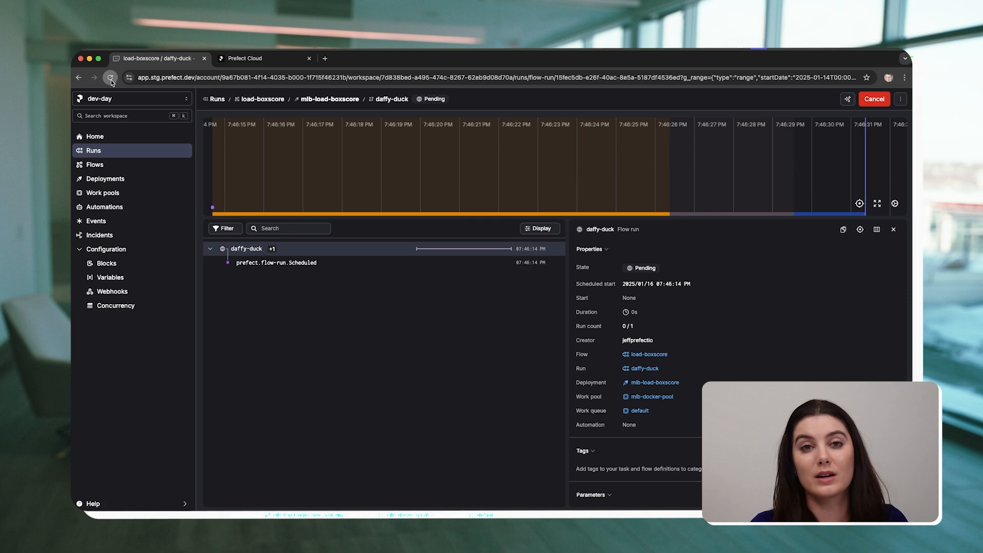
left_click(110, 78)
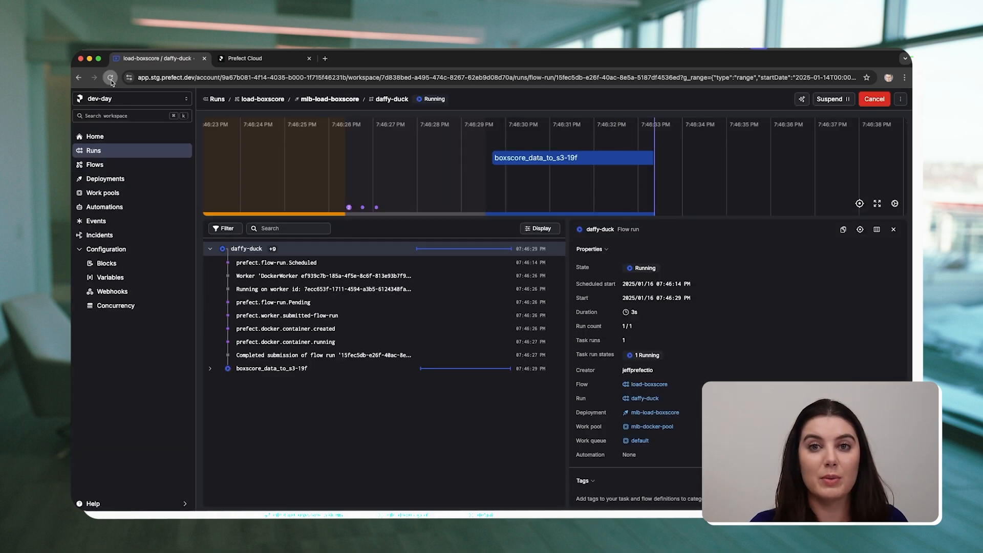
left_click(111, 78)
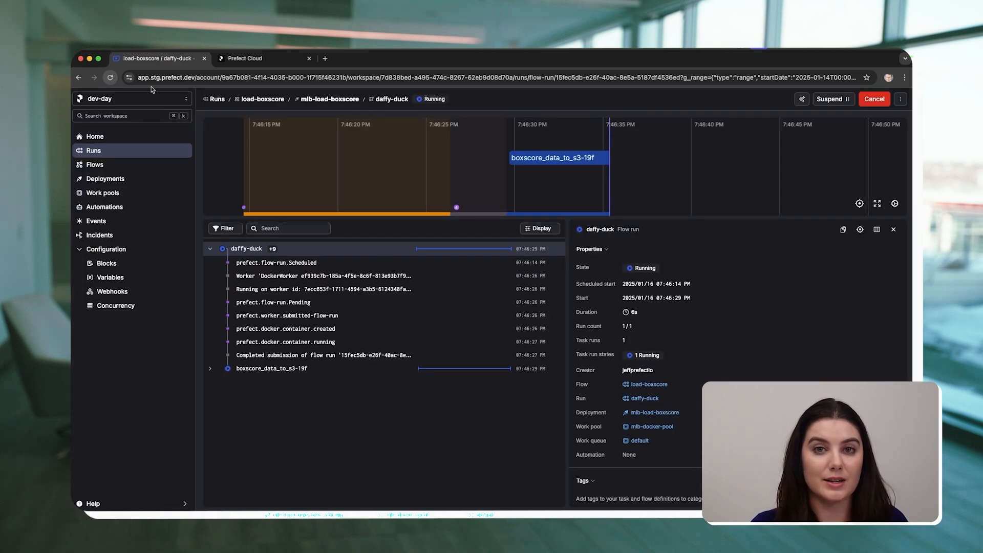
Inspect the run's timeline graph, its parameters and properties, and the events recorded during the boxscore_data_to_s3 task.
left_click_drag(501, 217, 496, 293)
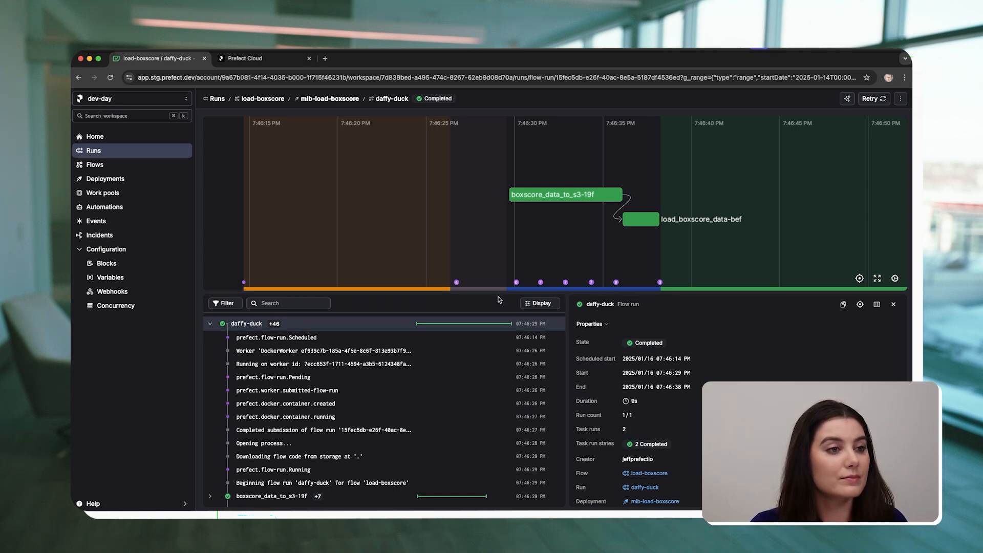
left_click_drag(499, 292, 501, 201)
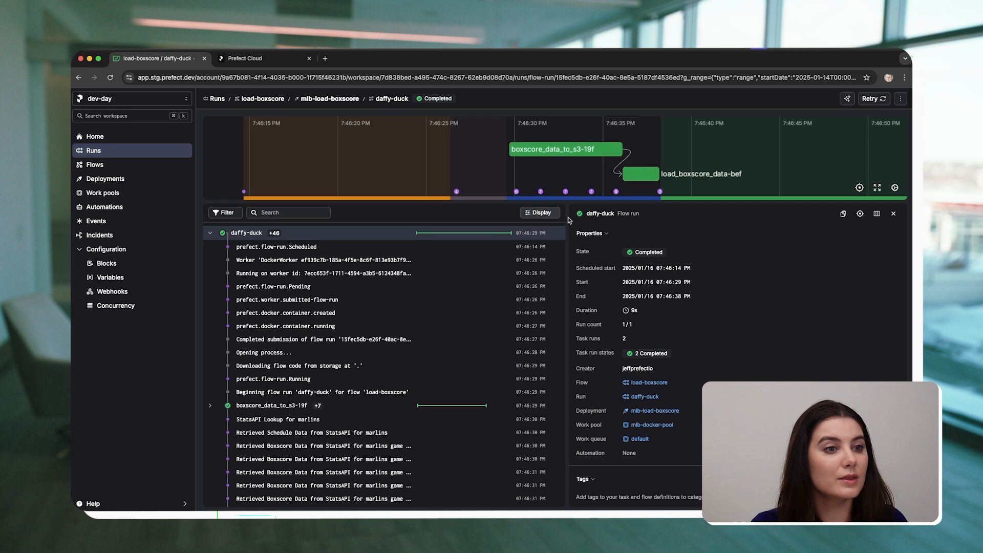
left_click(606, 233)
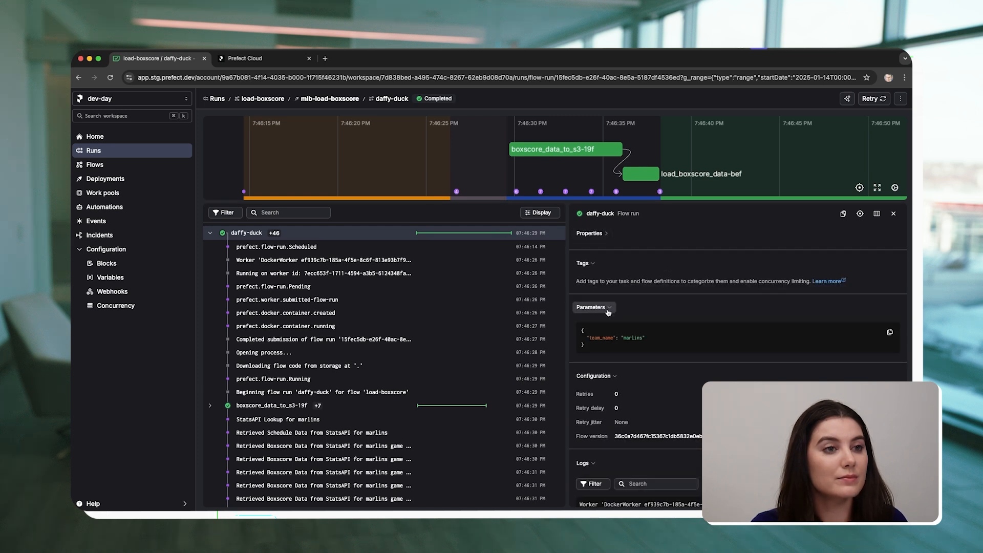
left_click(590, 232)
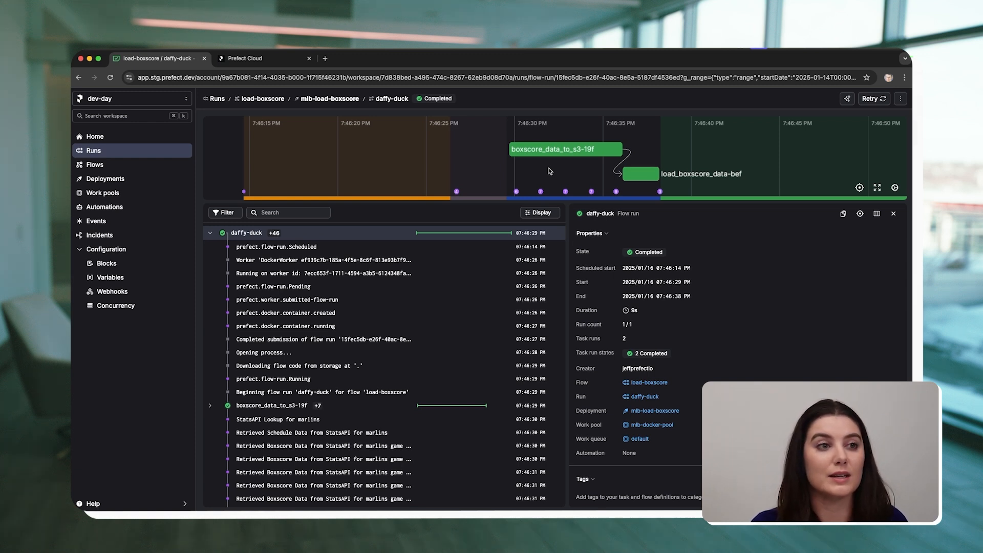
left_click(541, 192)
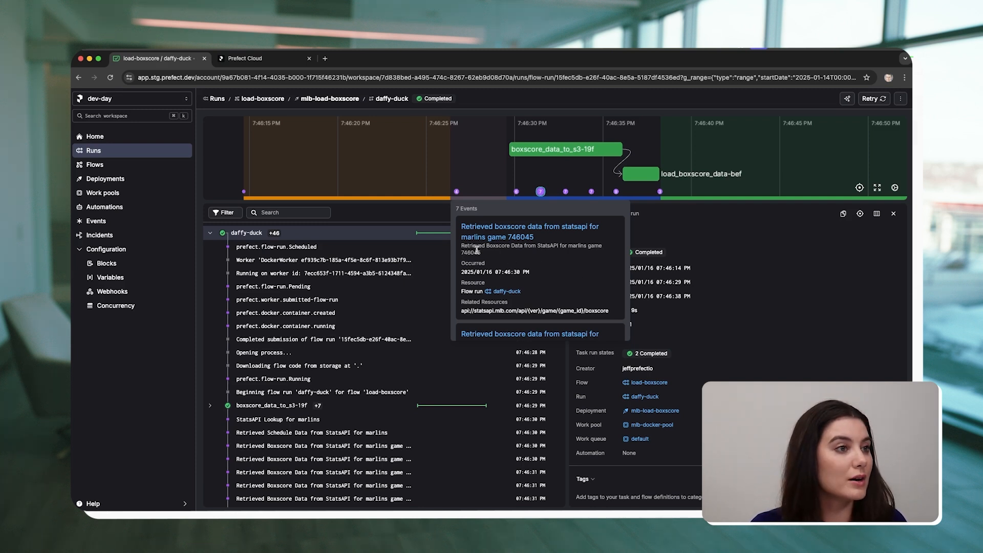
Search the run's entries for docker and show the available state, tag and log filters.
left_click(264, 212)
type("docker")
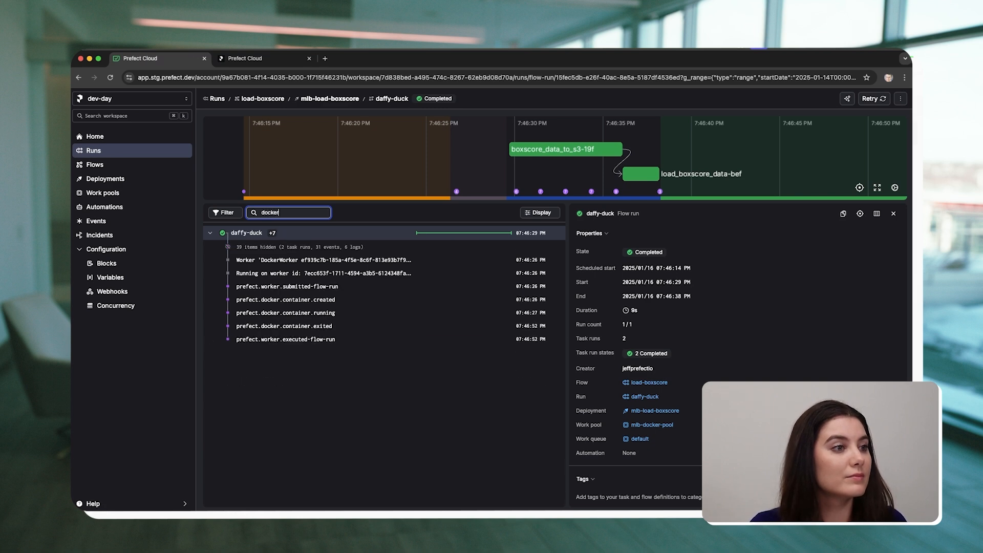
left_click(214, 213)
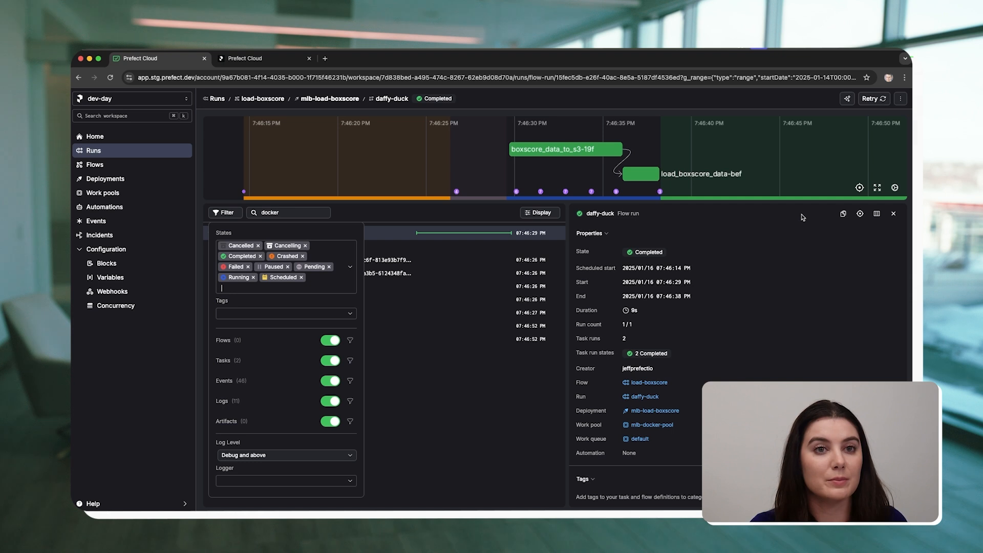
Set the run graph's layout to Temporal sequence.
left_click(894, 187)
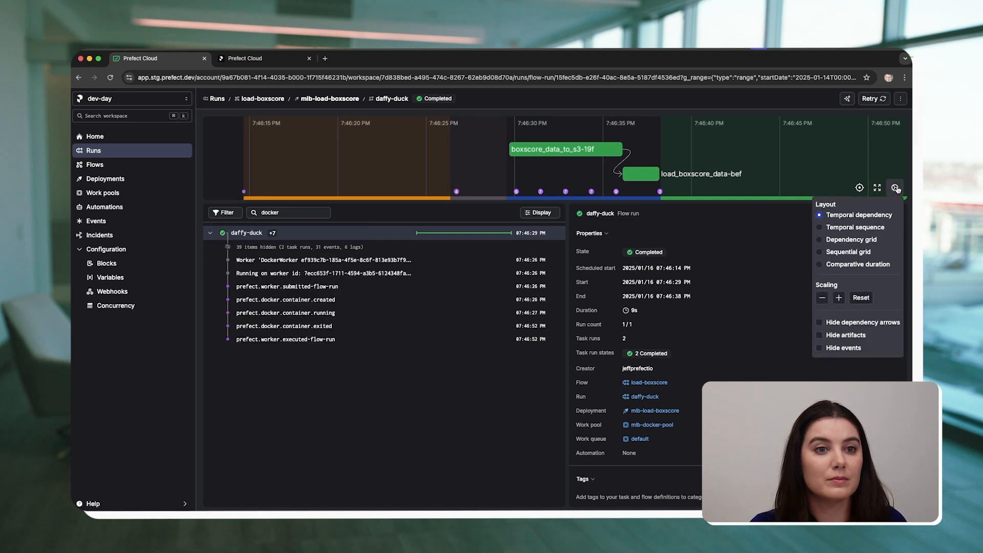
left_click(820, 263)
left_click(819, 227)
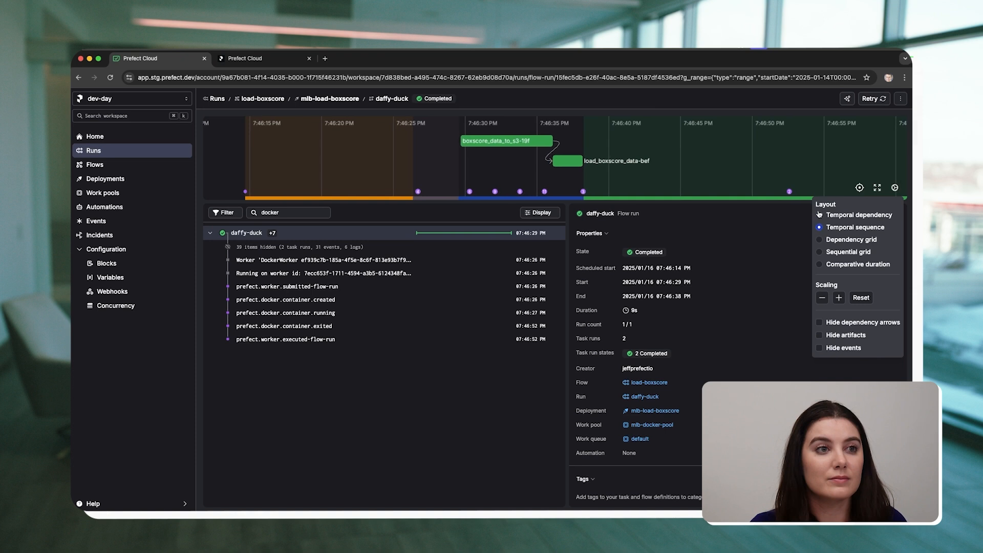
left_click(508, 407)
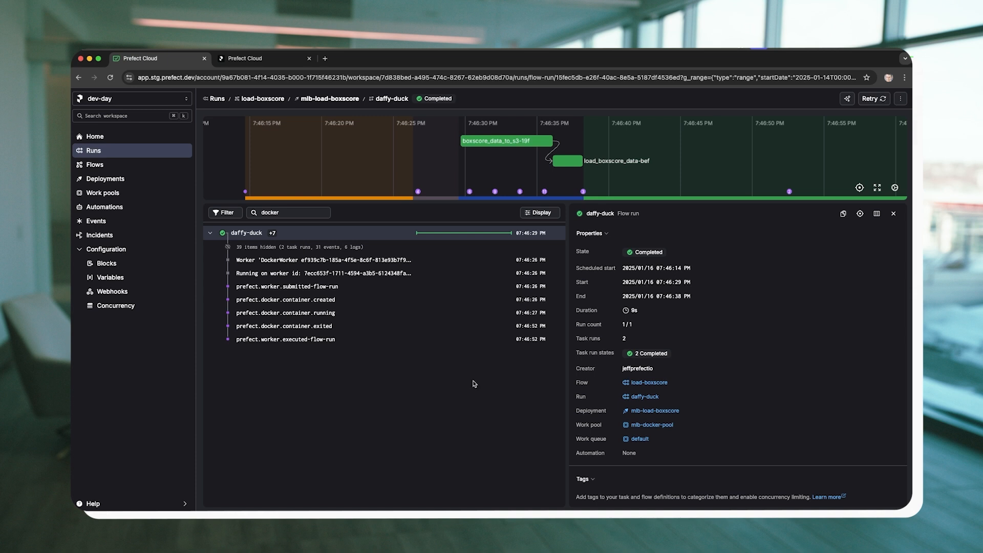
Open the mlb-load-boxscore-with-concurrency deployment and review its schedule options and job configuration.
left_click(121, 182)
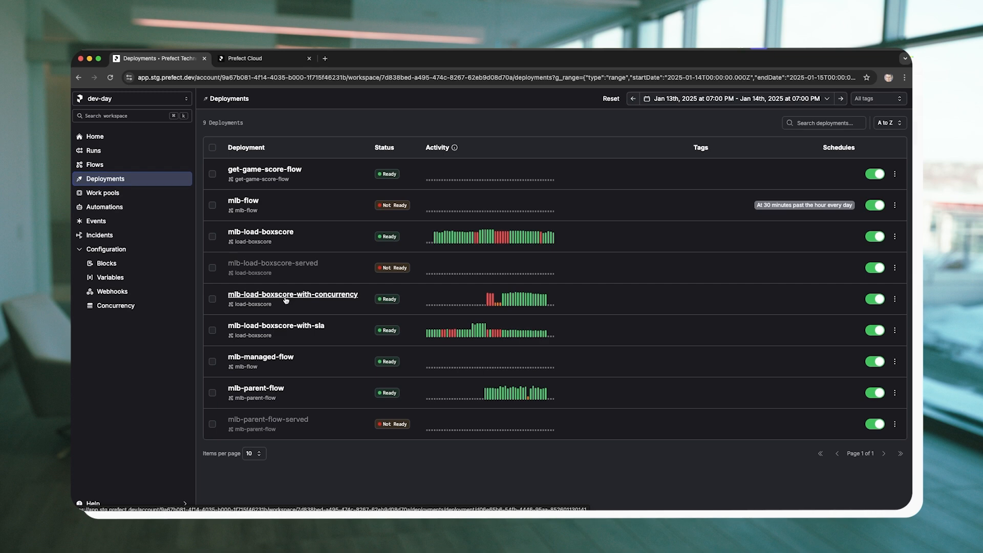
left_click(281, 299)
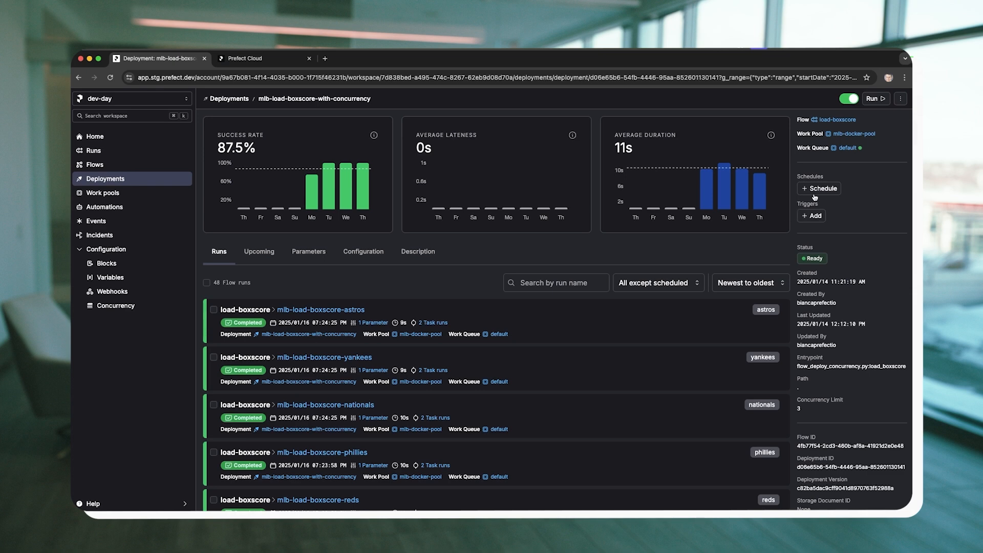
left_click(819, 188)
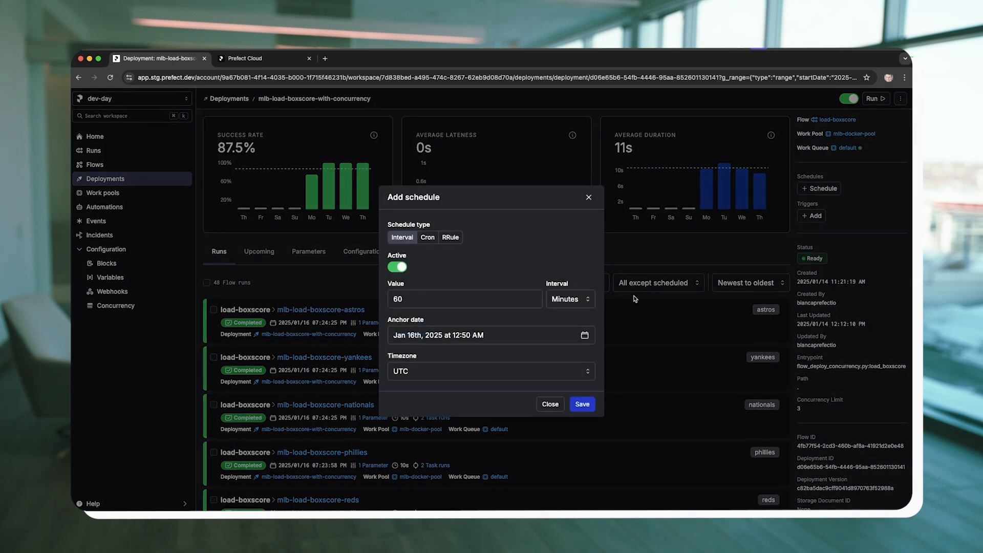
left_click(553, 406)
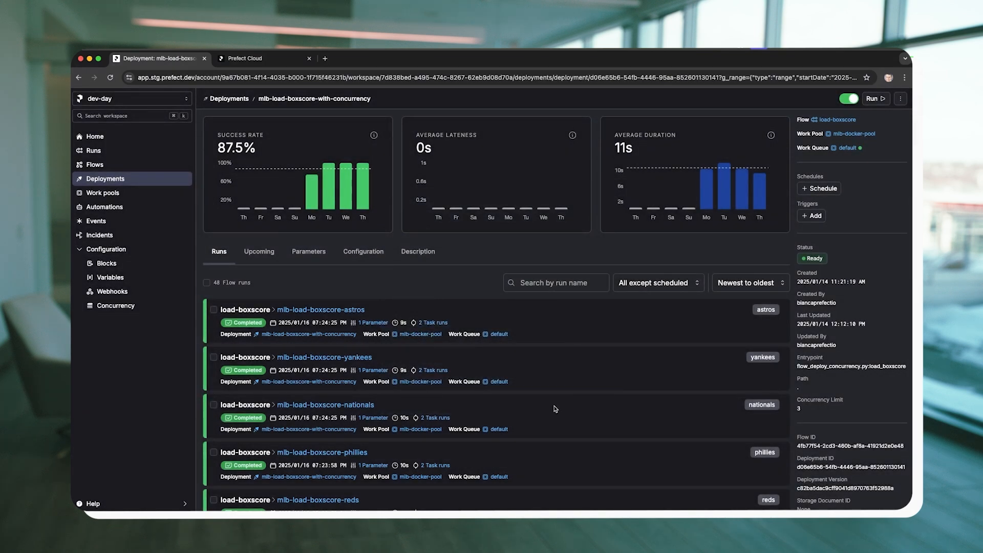
left_click(360, 258)
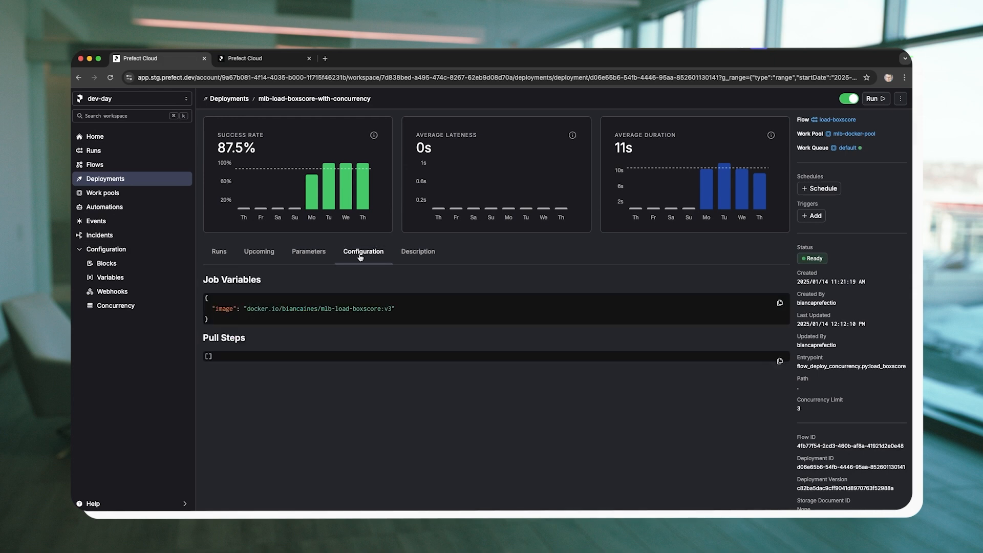
left_click(220, 251)
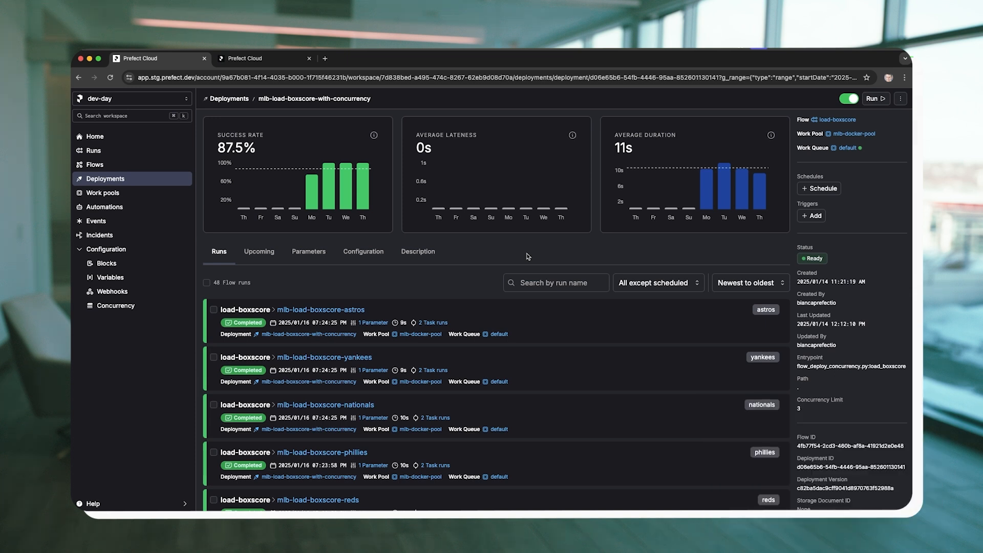
Open the mlb-load-boxscore-with-concurrency deployment for editing and examine its concurrency limit and collision strategy.
left_click(900, 102)
left_click(870, 133)
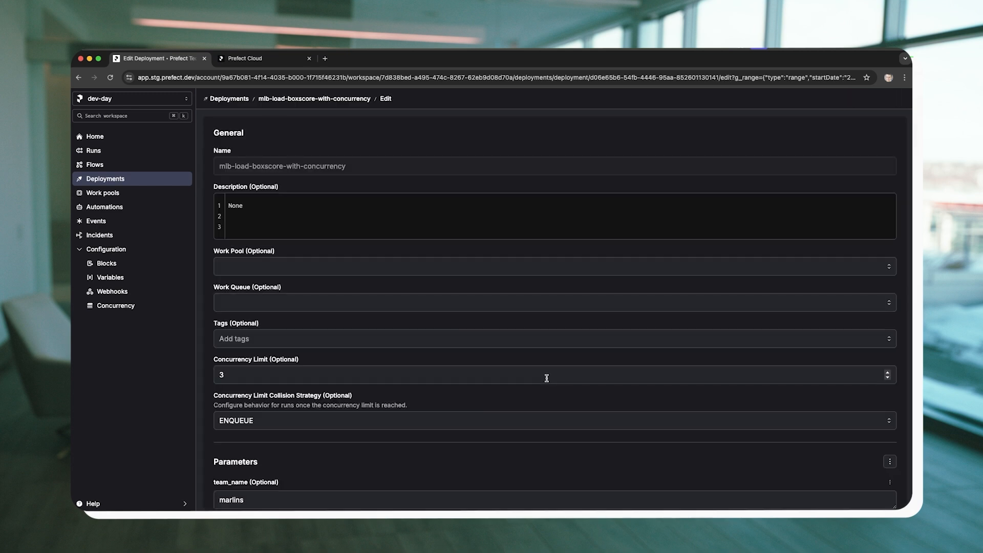
scroll(546, 377, "down", 3)
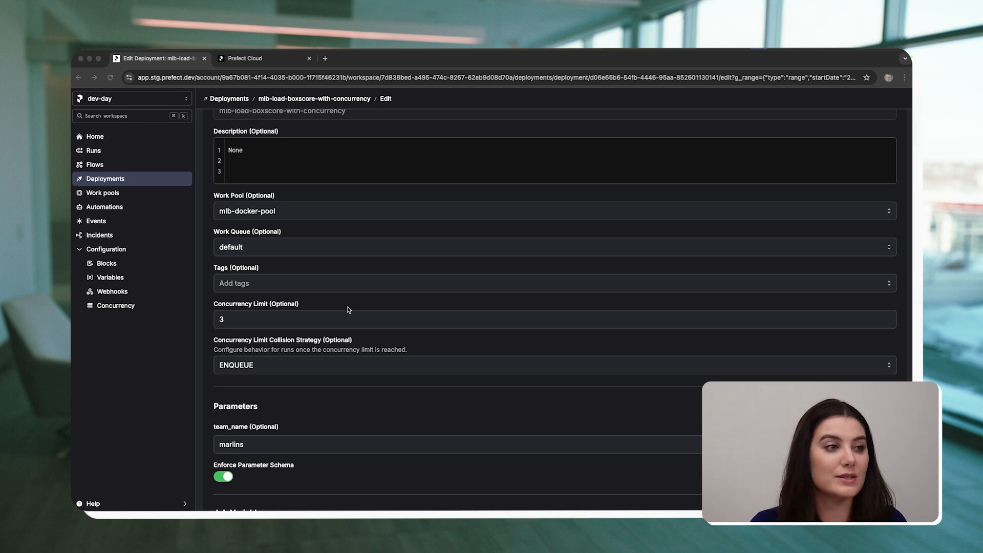
left_click(298, 317)
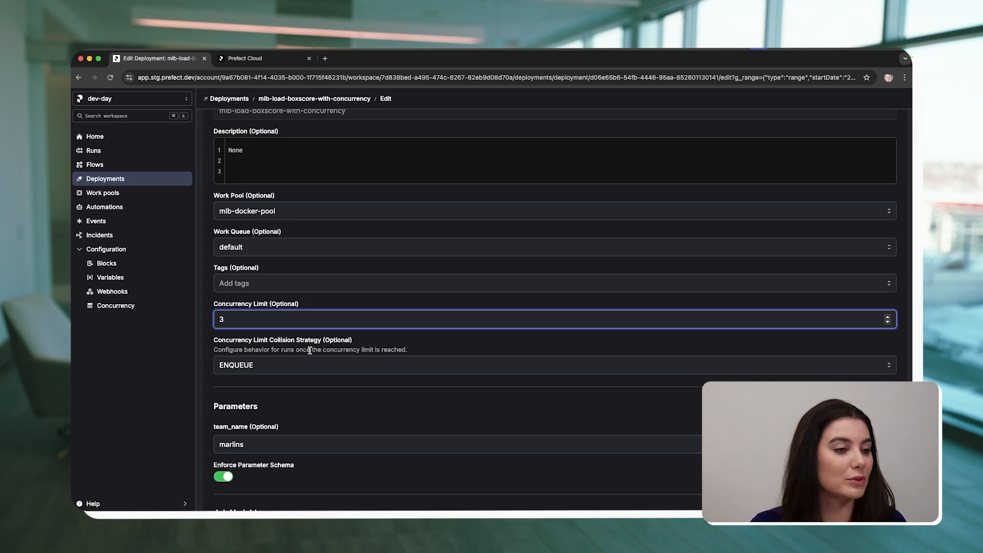
In the code editor, copy the commented command "prefect deploy ... --concurrency-limit 3 --collision-strategy ENQUEUE" from flow_deploy_concurrency.py into the terminal.
left_click(475, 504)
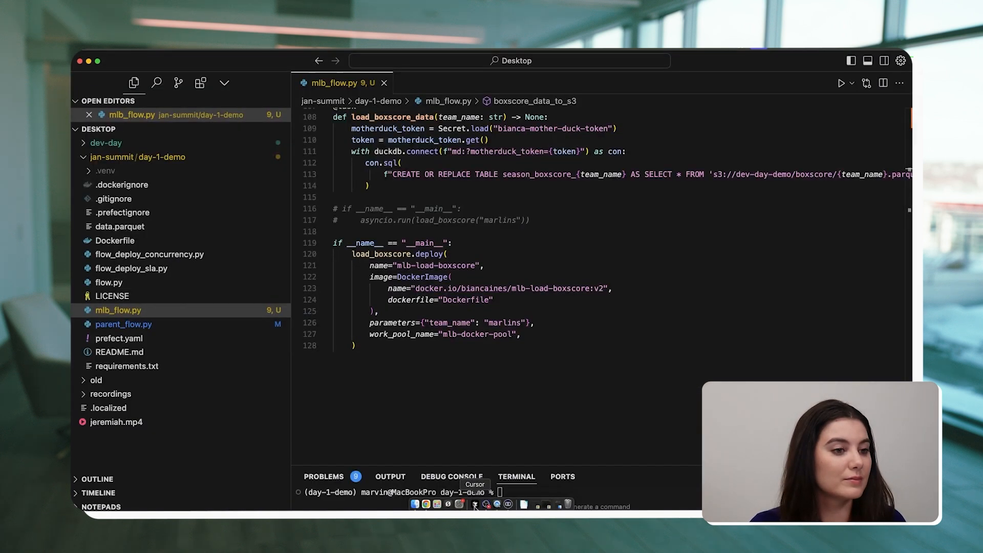
left_click(177, 255)
left_click_drag(342, 197, 680, 204)
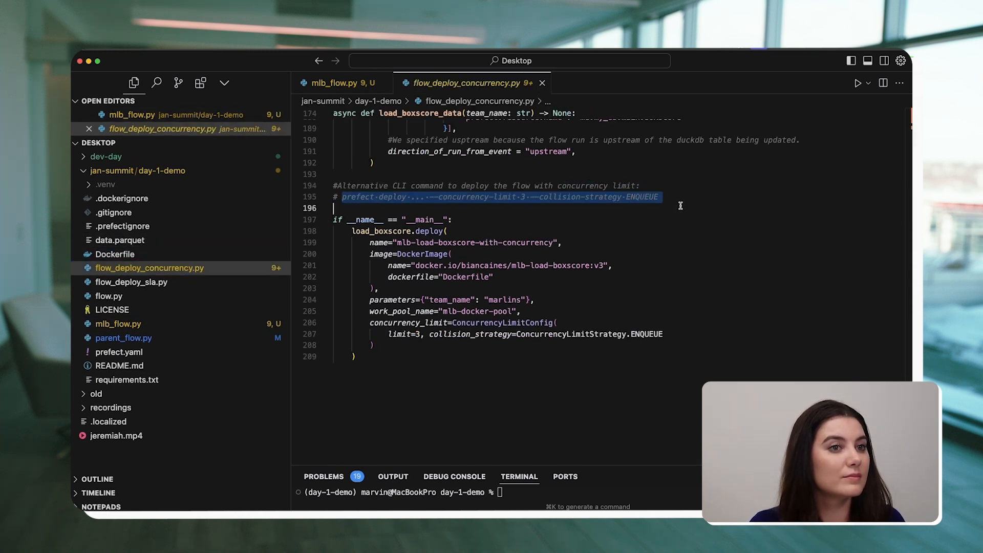
key("super+c")
left_click(581, 487)
key("super+v")
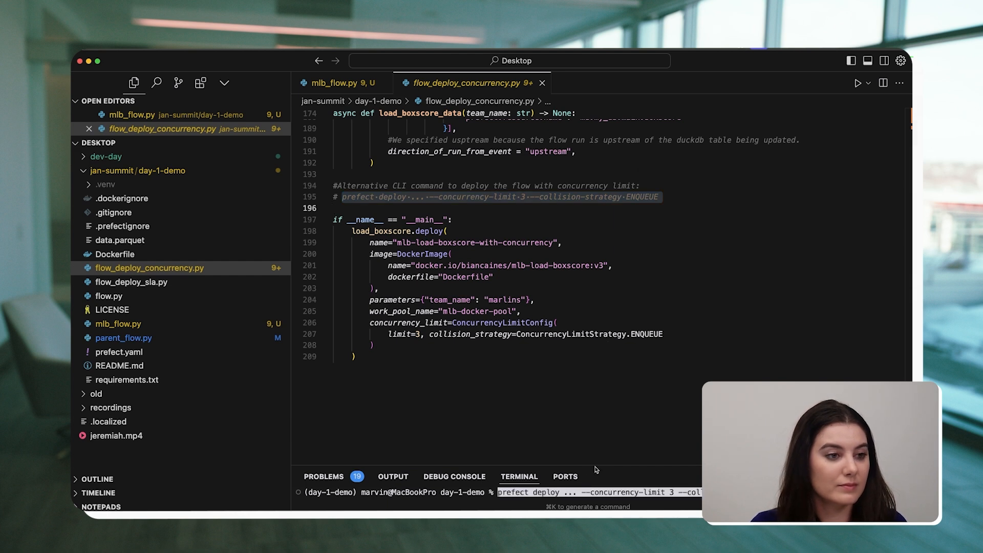
Enlarge the terminal area below the pasted deploy command, and review the collision strategy options in the deployment's edit form, keeping ENQUEUE.
left_click_drag(595, 465, 587, 368)
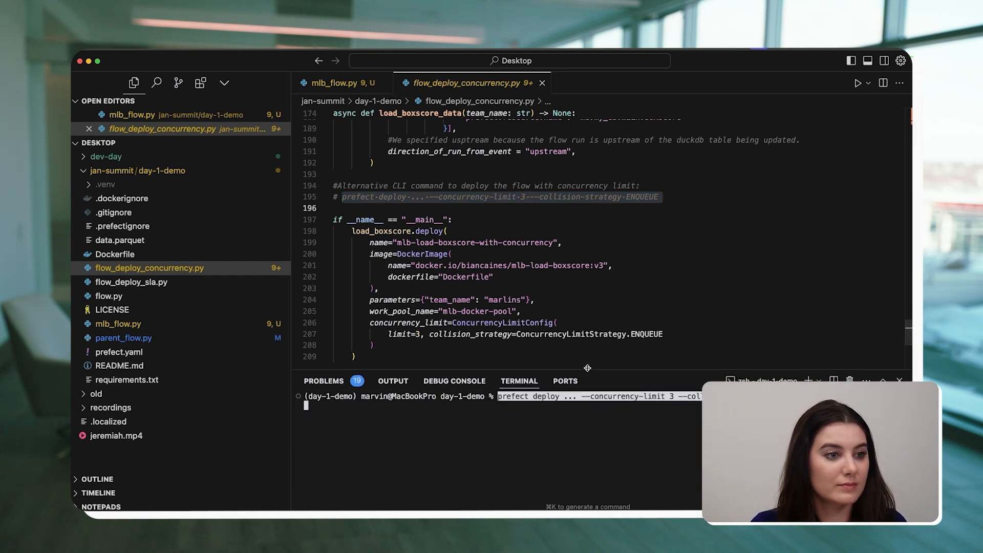
left_click(506, 233)
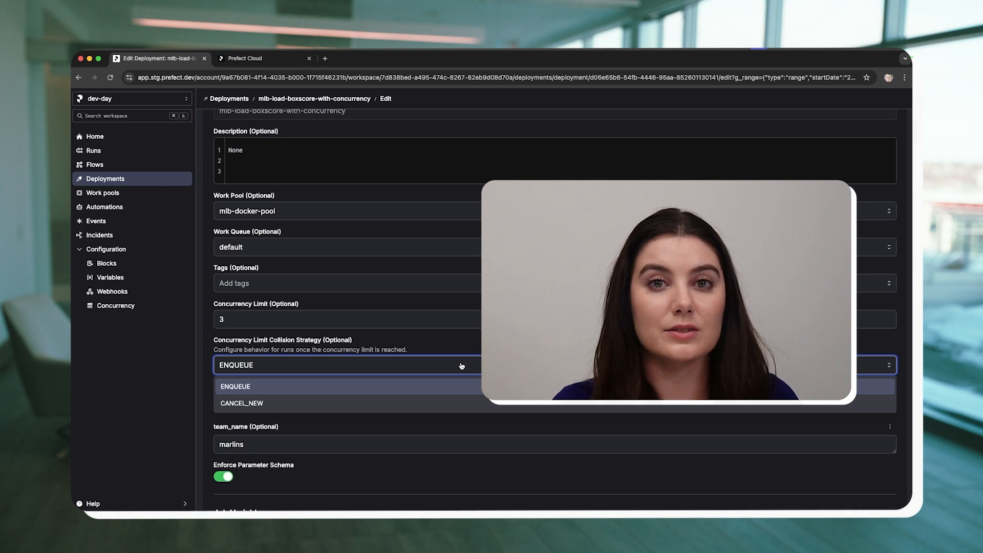
left_click(461, 365)
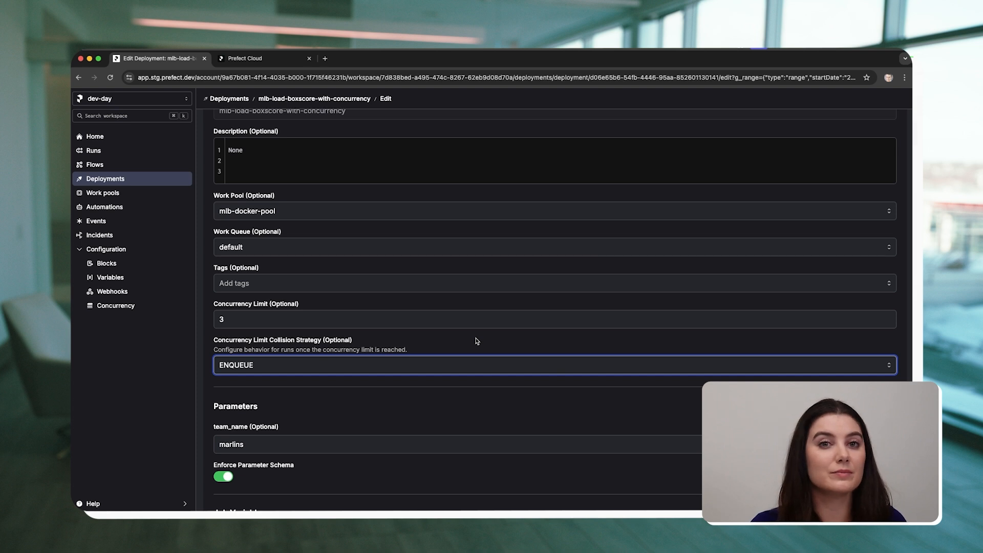
Start a custom run of the mlb-parent-flow deployment with only the load-boxscore deployment with concurrency kept under deployment_name.
left_click(110, 180)
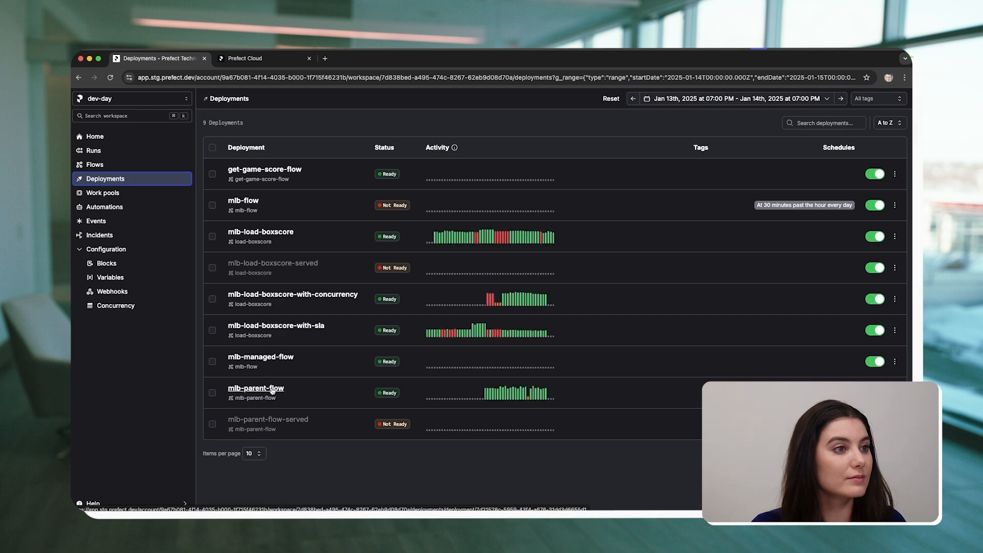
left_click(272, 390)
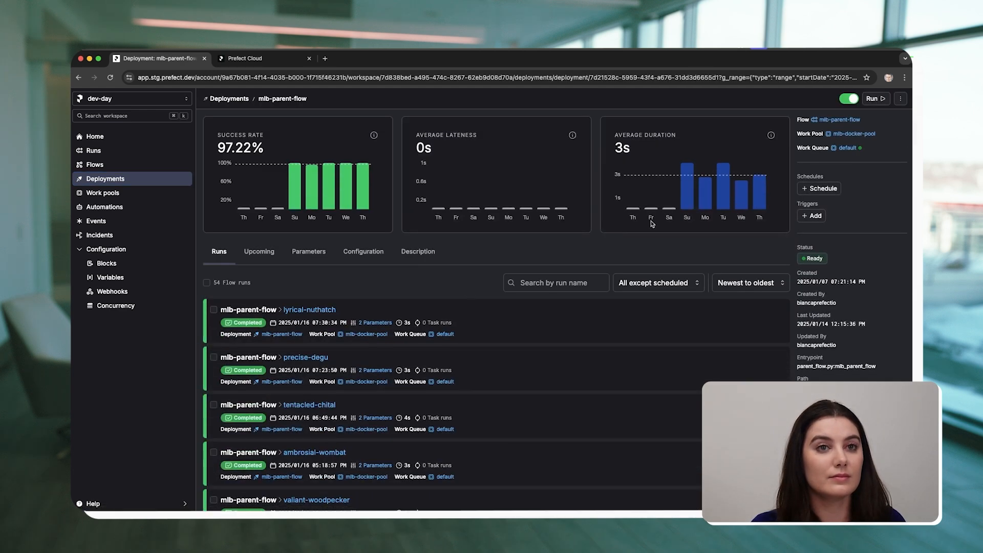
left_click(873, 99)
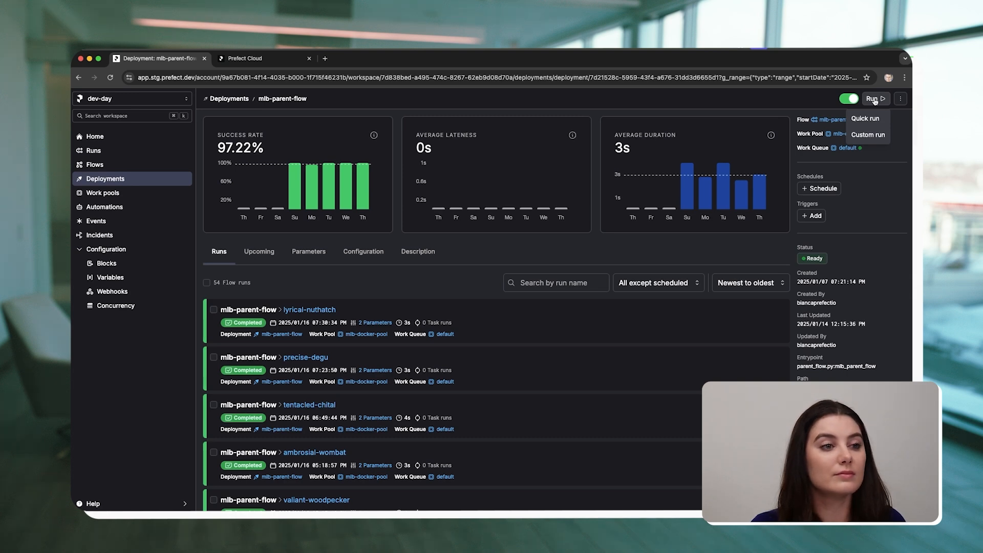
left_click(869, 131)
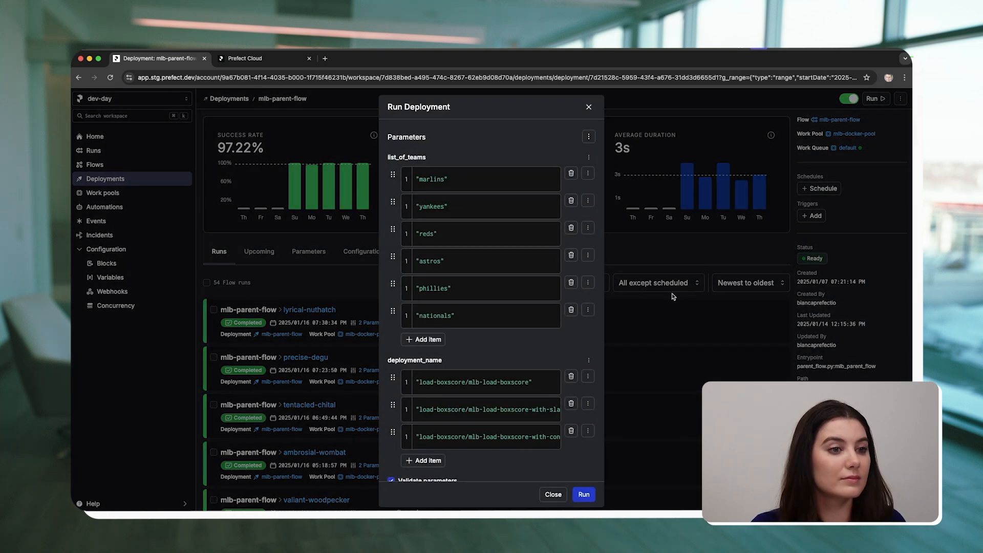
left_click(571, 377)
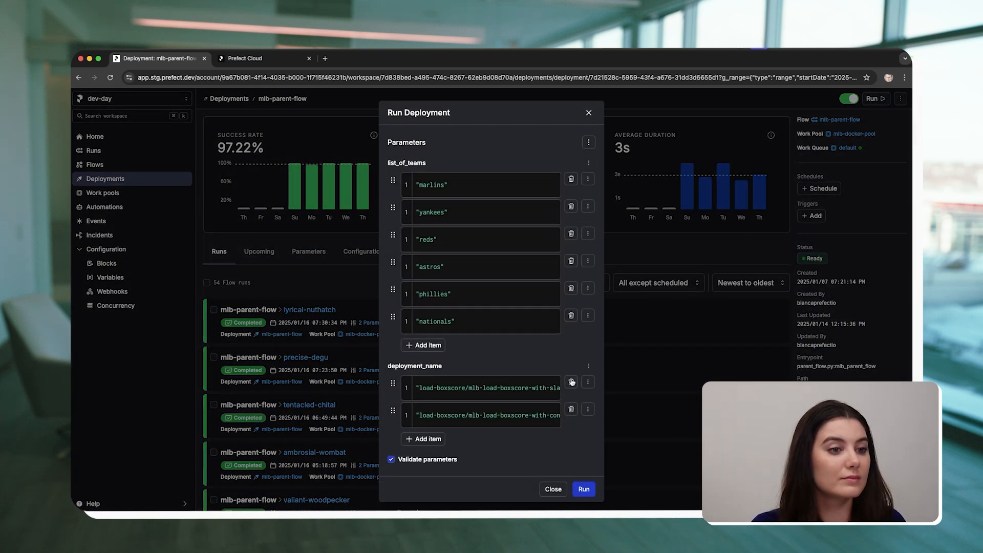
left_click(571, 381)
left_click(582, 478)
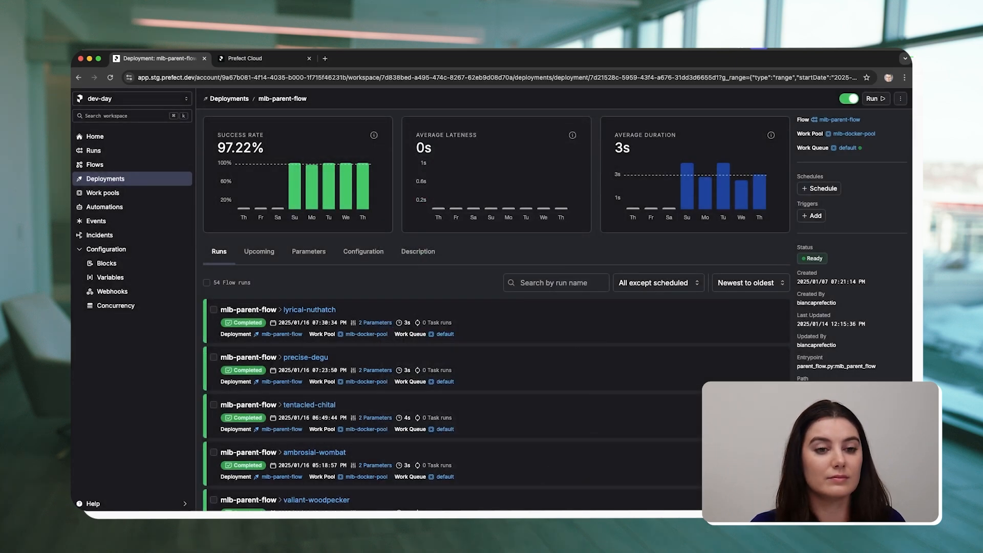
Open the newly started mlb-parent-flow run, refresh it until its subflow runs are listed, and enlarge the run graph.
left_click(773, 484)
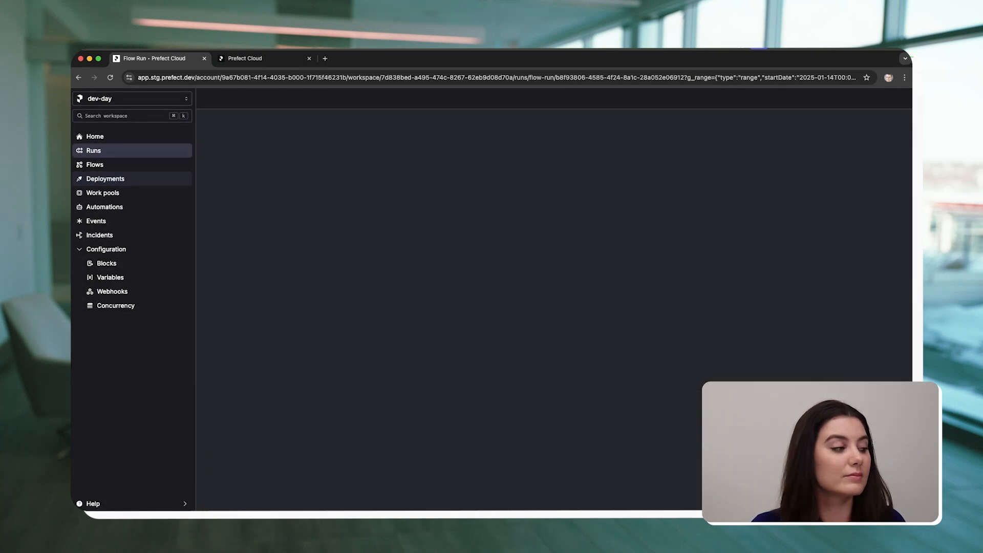
left_click(110, 78)
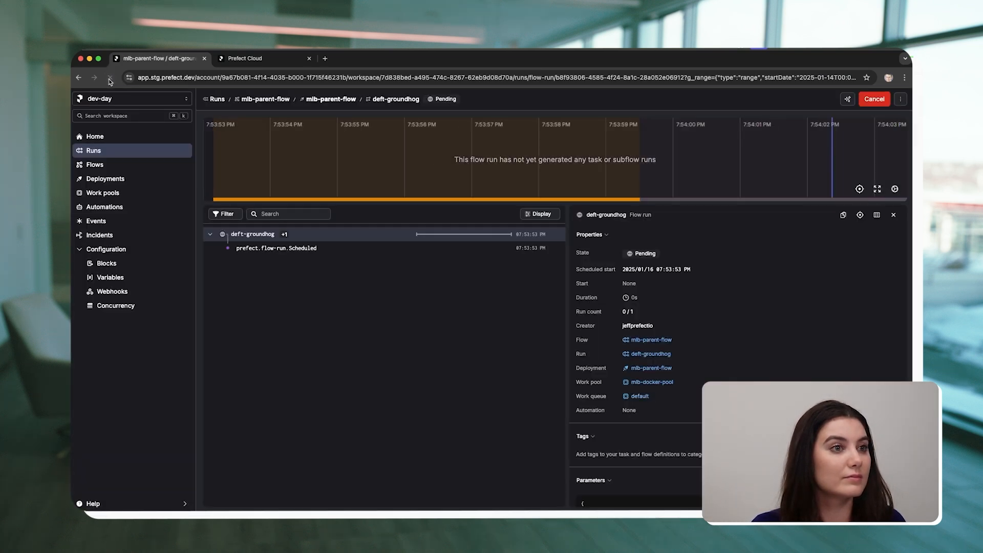
left_click(111, 77)
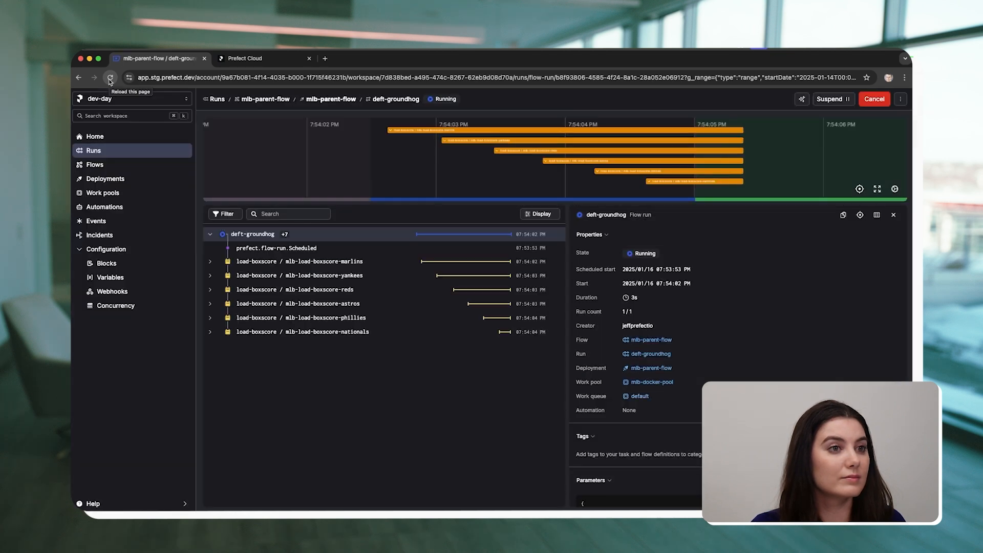
left_click_drag(532, 203, 527, 276)
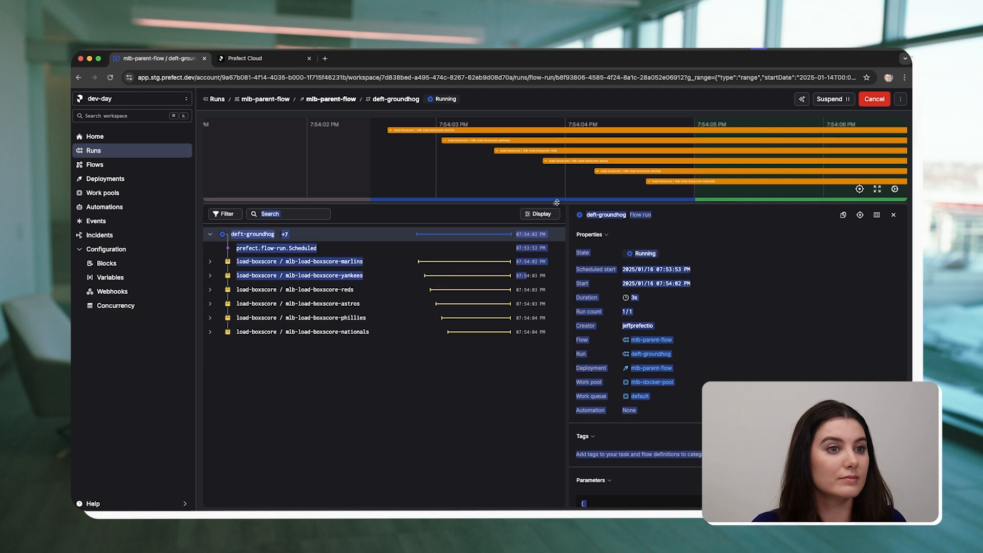
left_click_drag(555, 202, 537, 389)
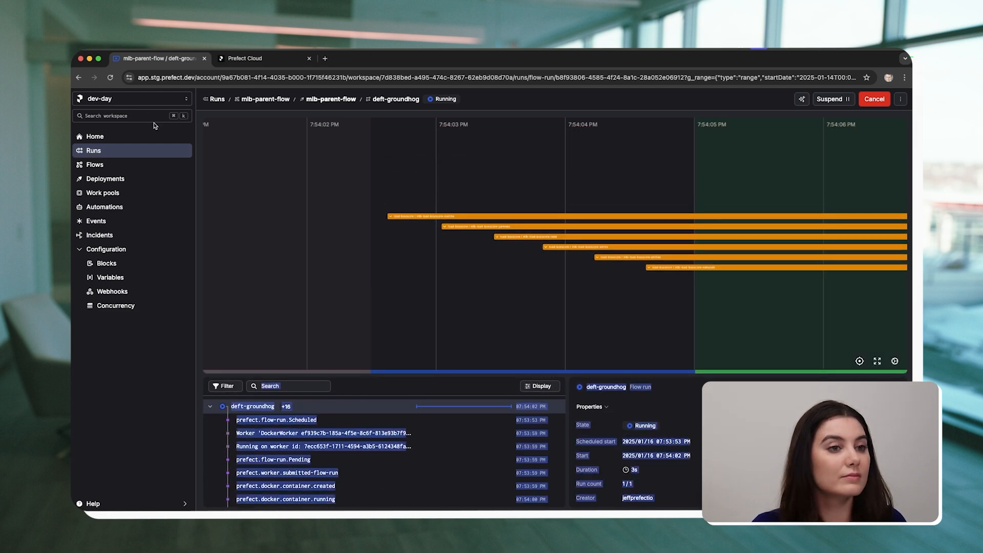
Refresh the parent flow run and examine in its graph which load-boxscore subflow runs are scheduled and which are running.
left_click(110, 77)
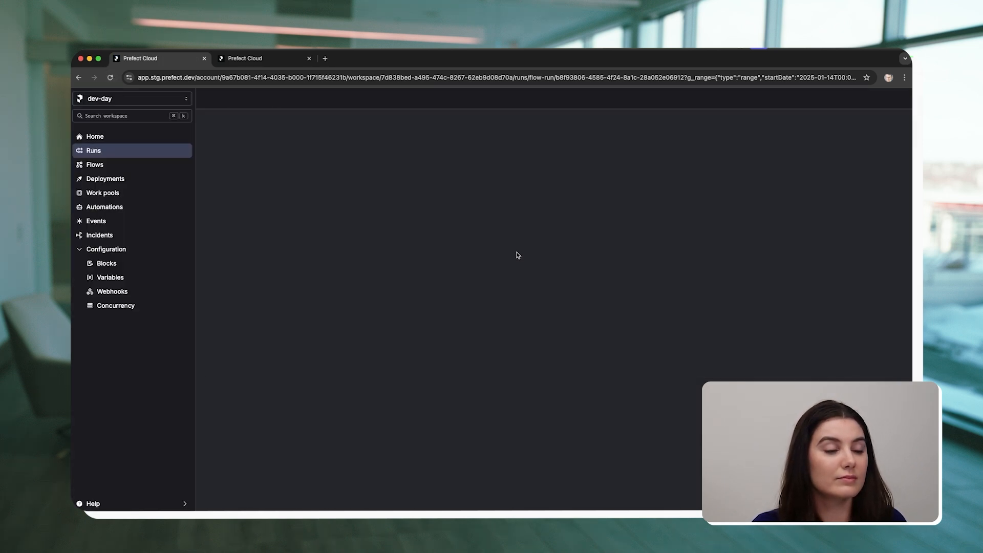
left_click_drag(579, 315, 551, 277)
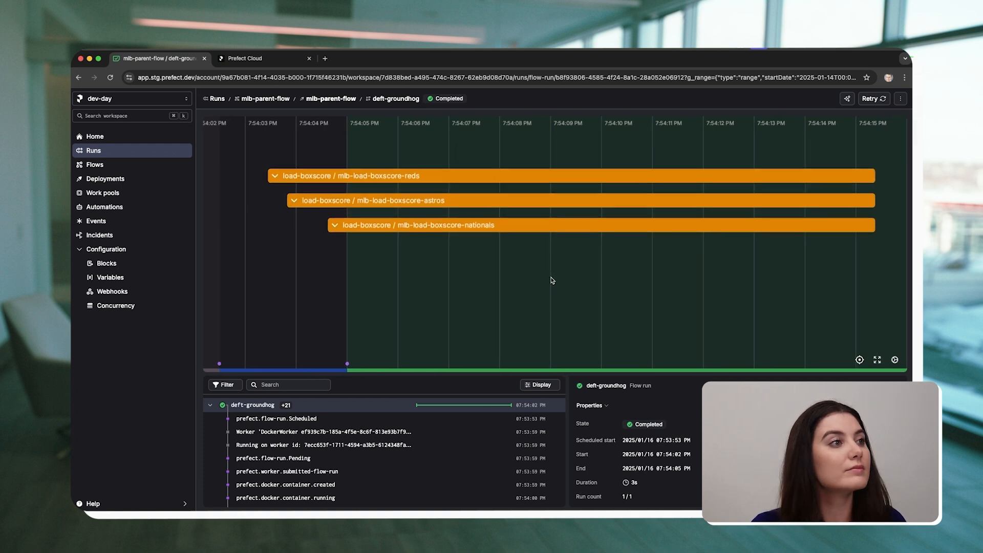
left_click(111, 77)
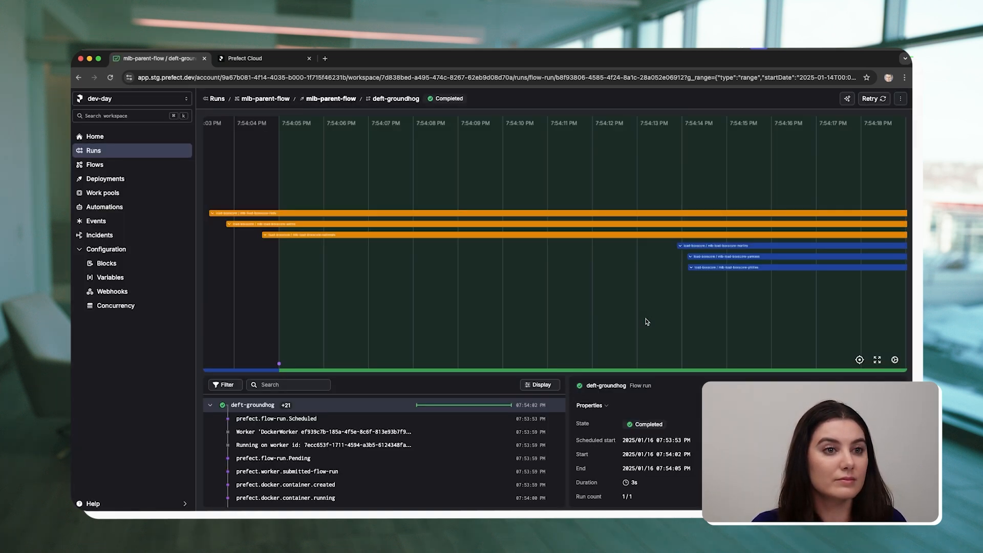
left_click_drag(760, 309, 716, 307)
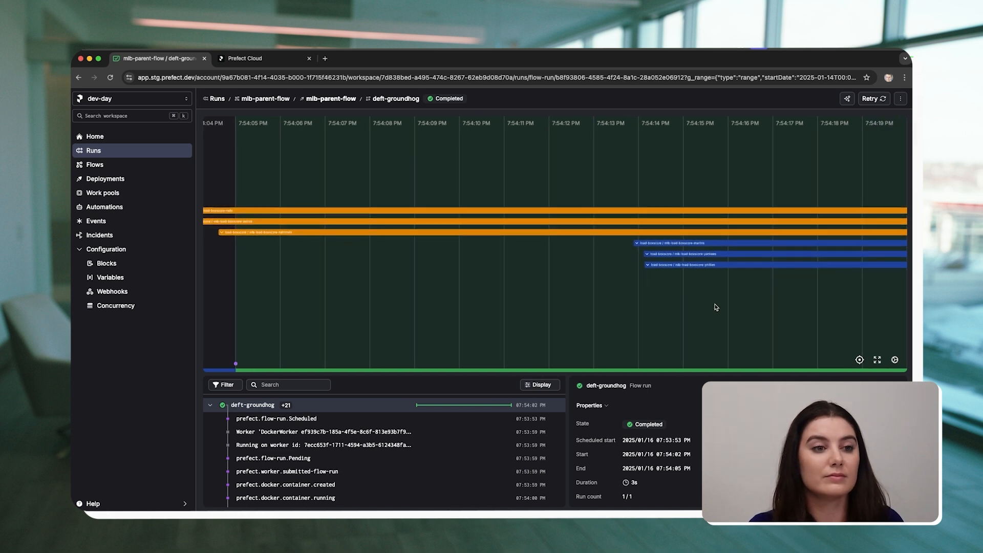
left_click_drag(688, 373, 689, 341)
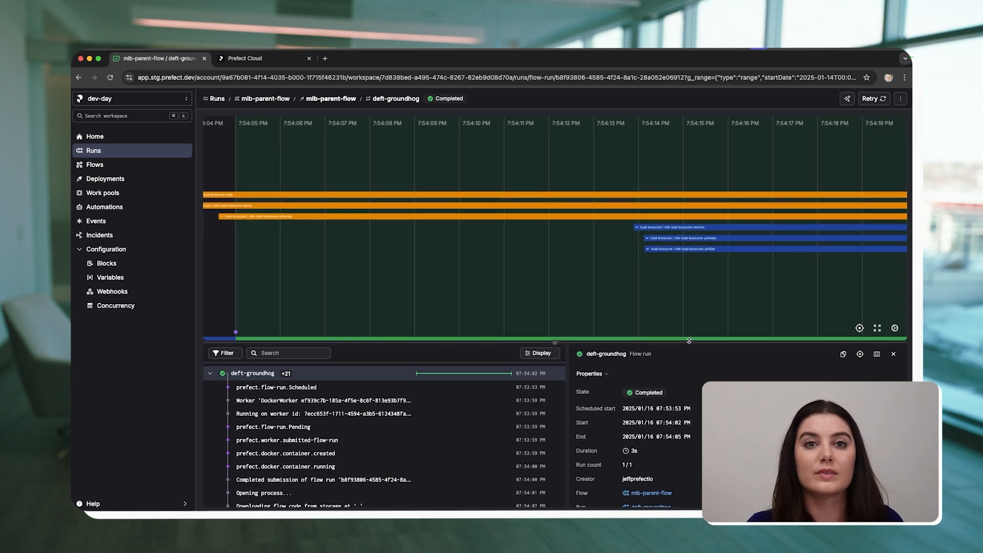
Inspect the details of the marlins, yankees and phillies subflow runs in the graph, and clear the selection.
left_click(689, 229)
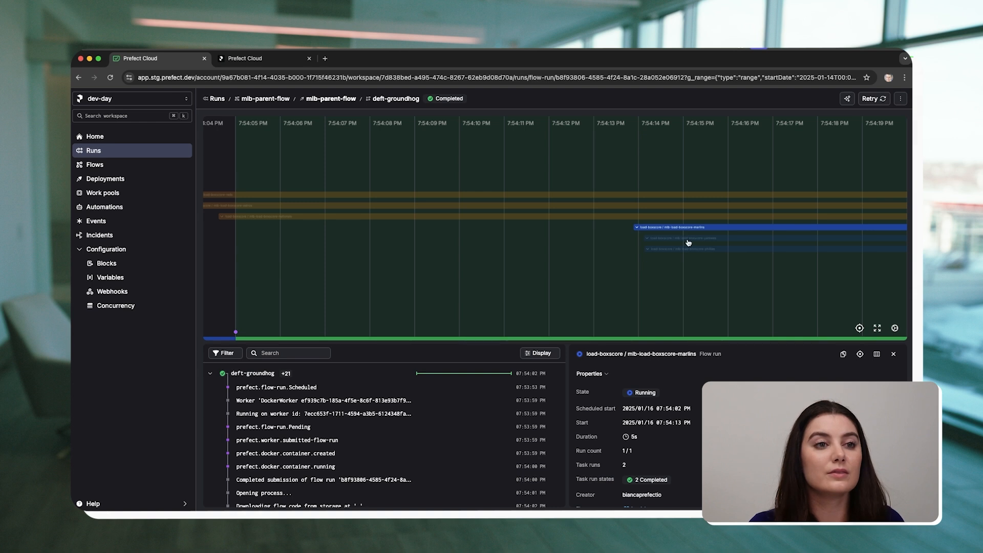
left_click(687, 239)
left_click(693, 249)
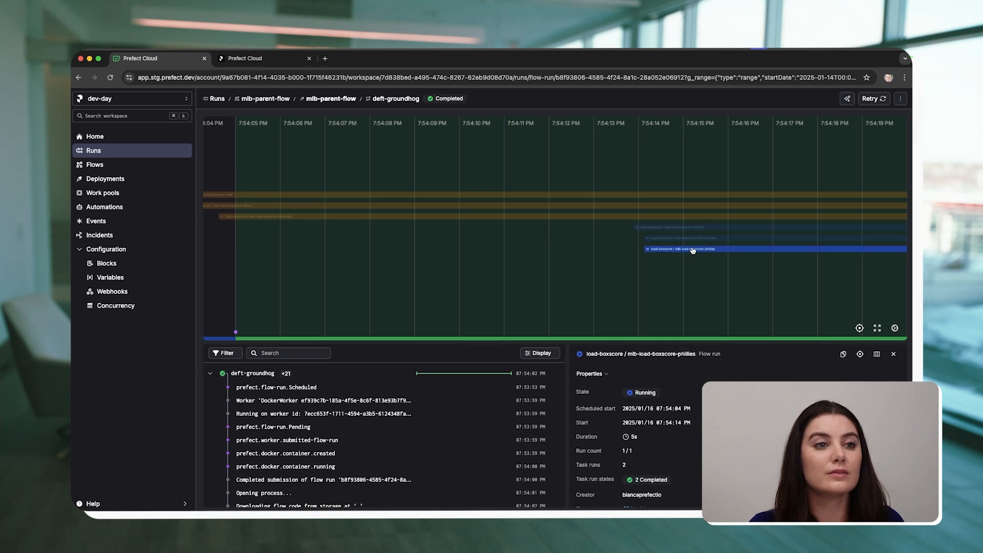
left_click(571, 248)
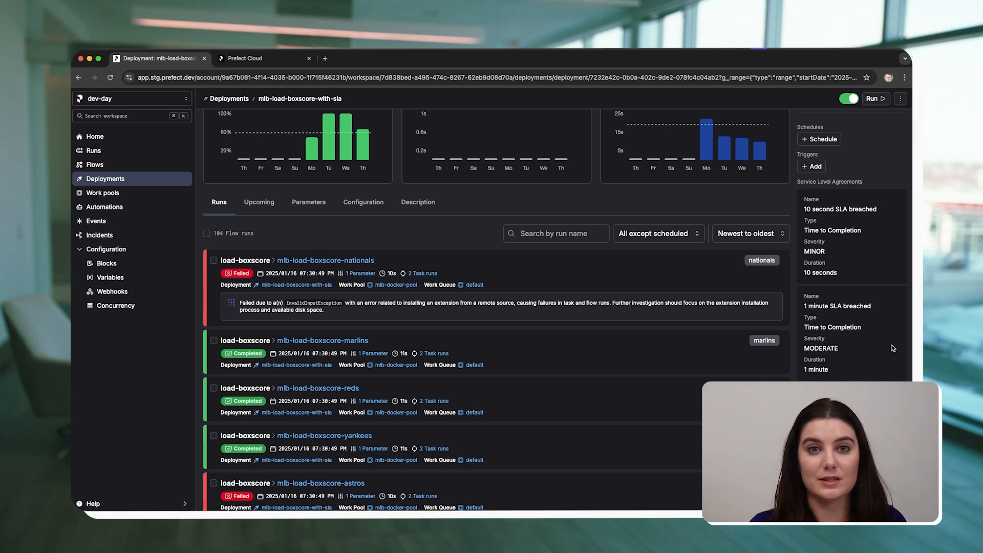
Start a custom run of the mlb-parent-flow deployment with only load-boxscore/mlb-load-boxscore-with-sla kept under deployment_name.
left_click(131, 183)
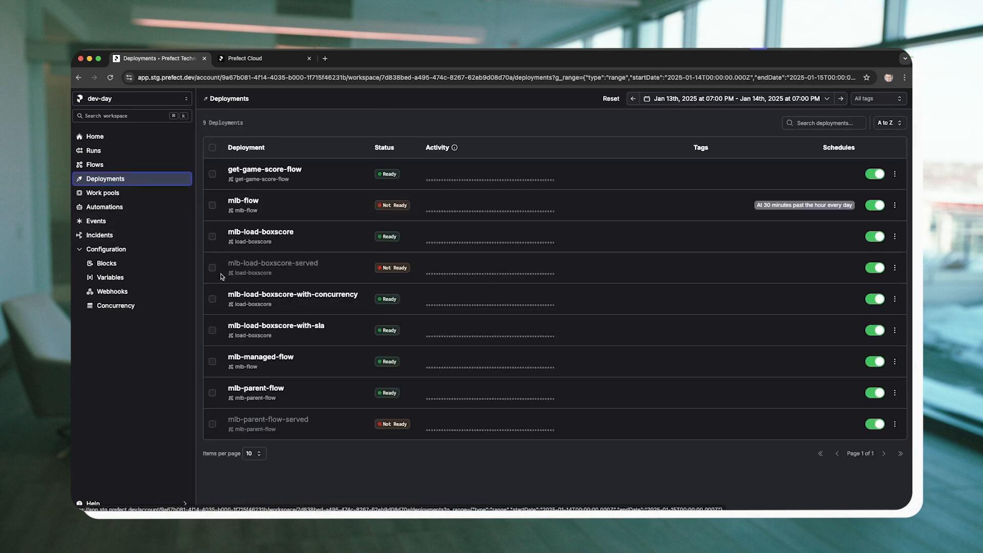
left_click(267, 388)
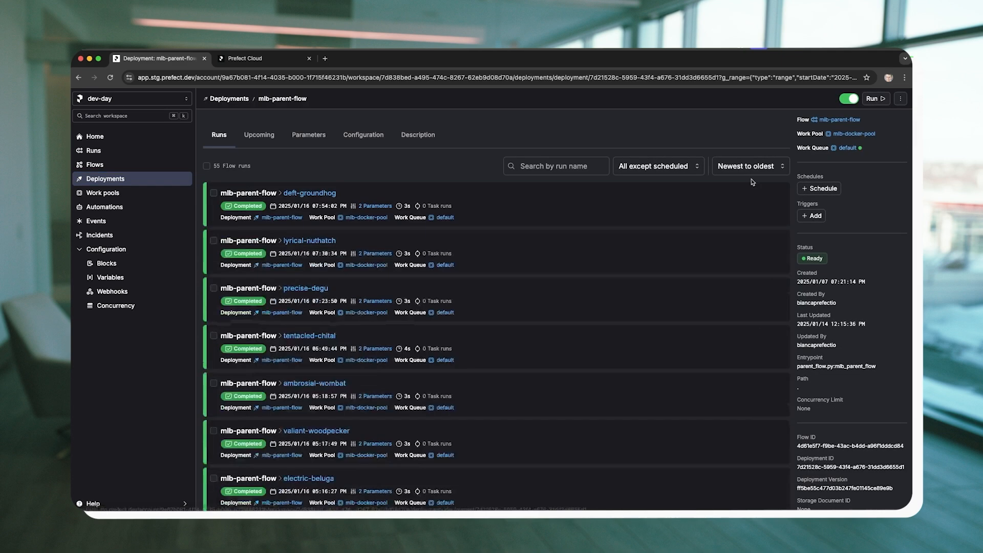
left_click(901, 100)
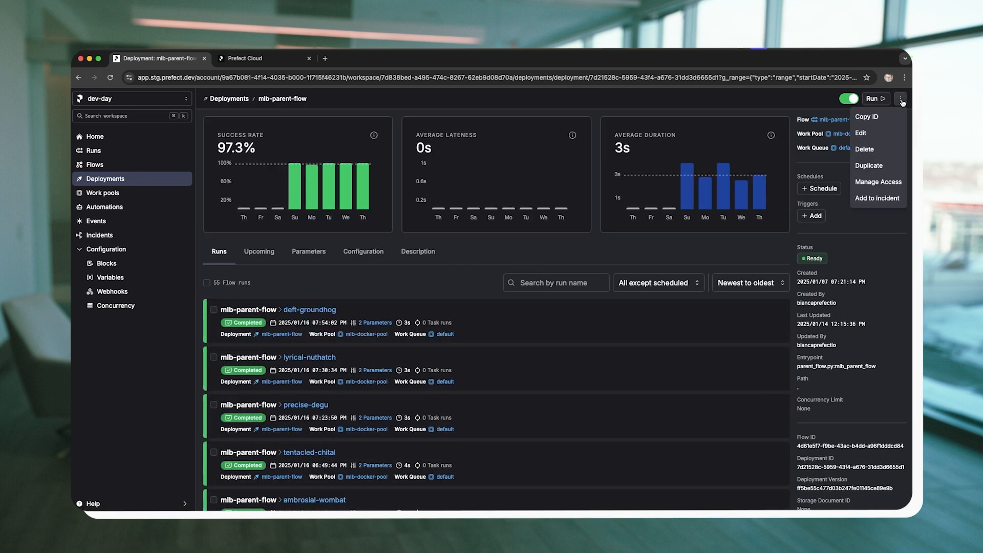
left_click(884, 101)
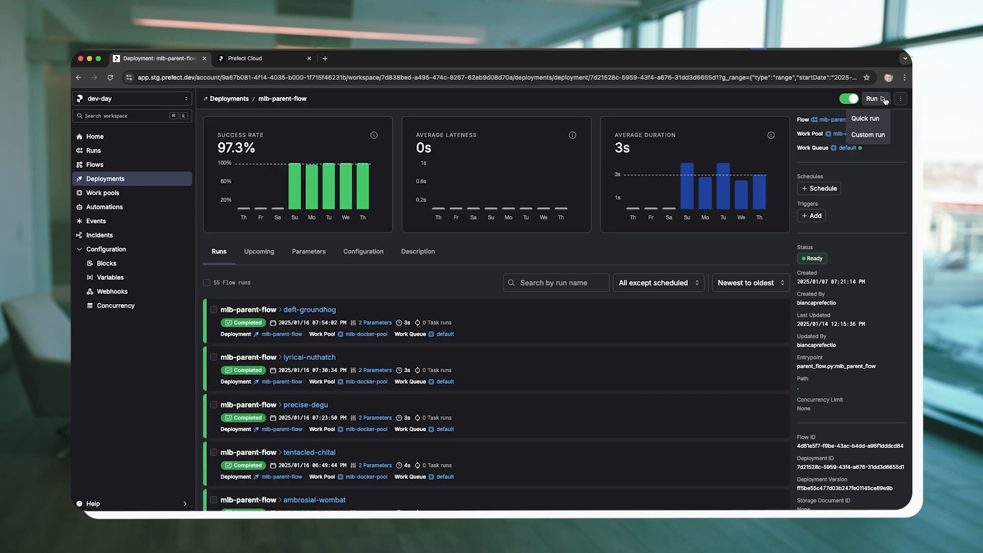
left_click(869, 134)
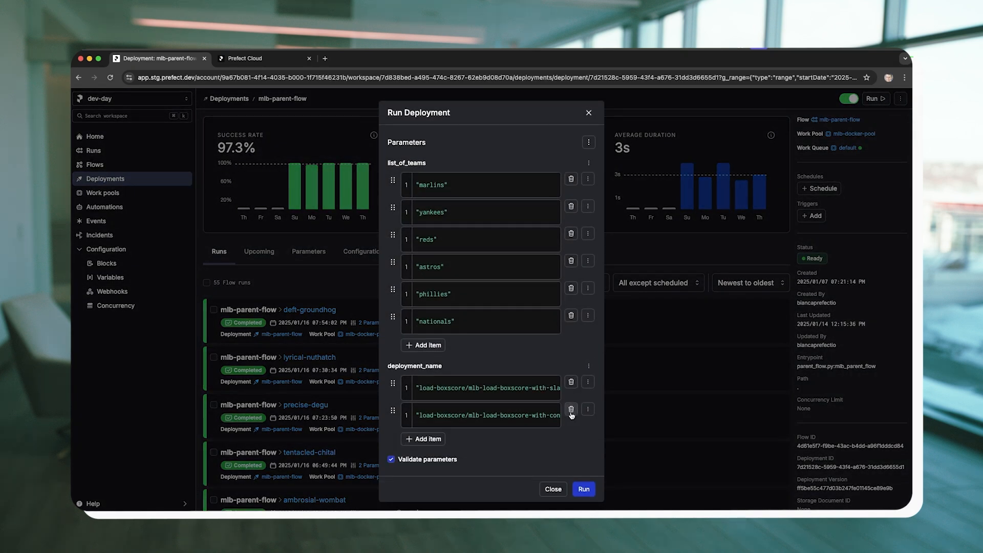
left_click(570, 409)
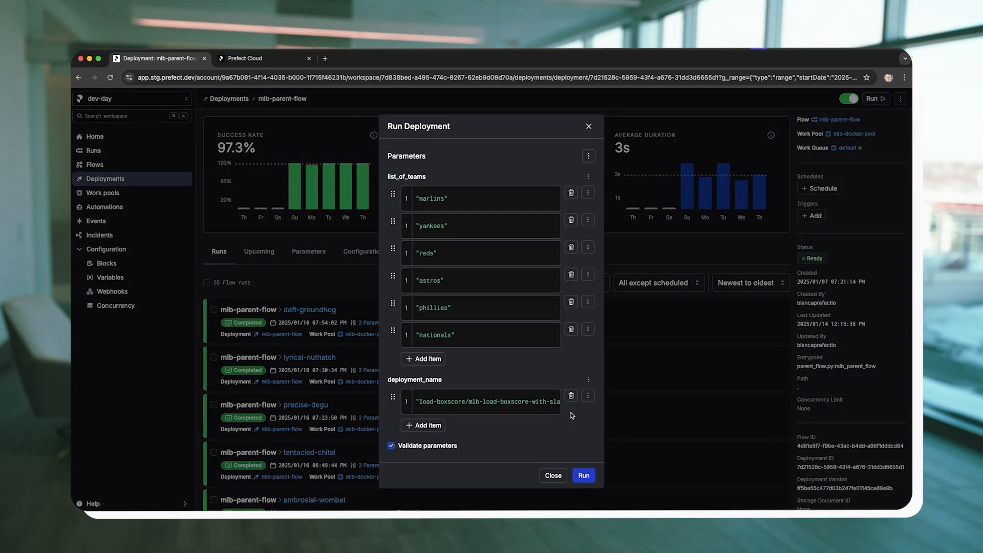
left_click(583, 476)
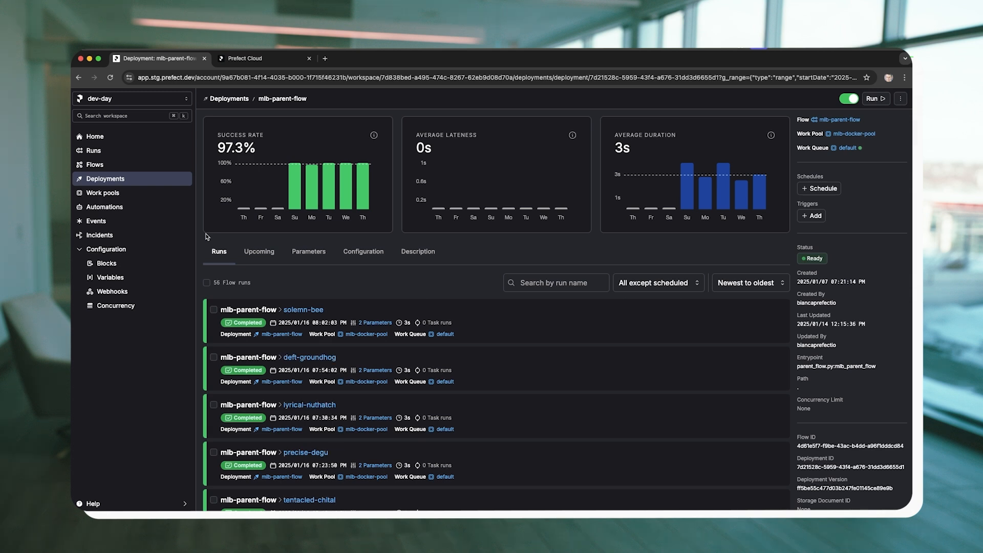
Open the workspace's Runs page and examine the charts for SLA violations, failure rate and p90 lateness.
left_click(100, 153)
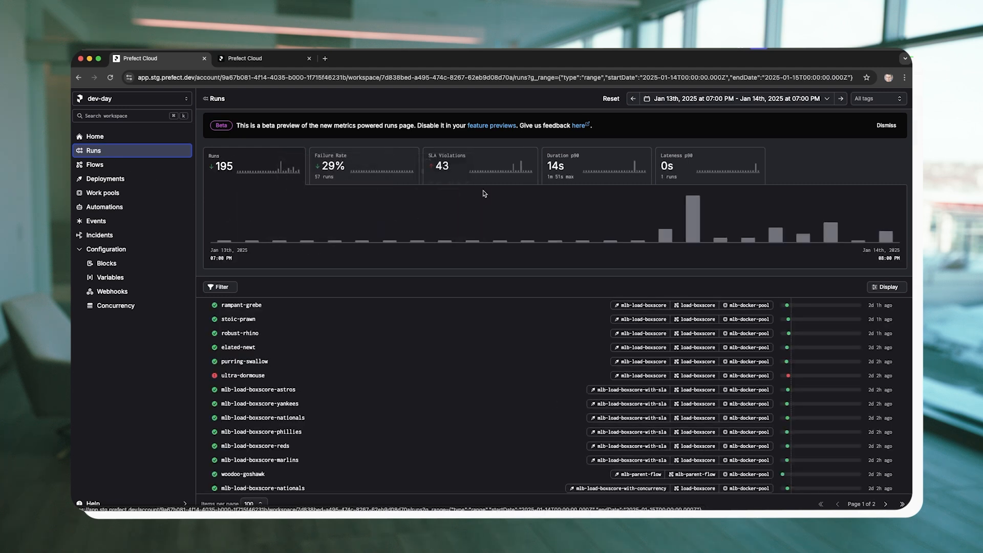
left_click(512, 156)
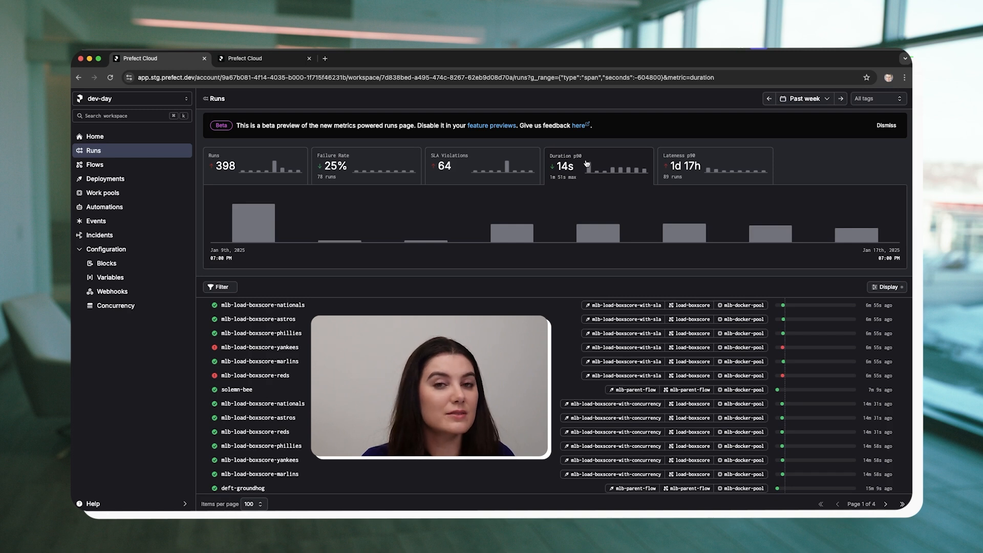
left_click(376, 162)
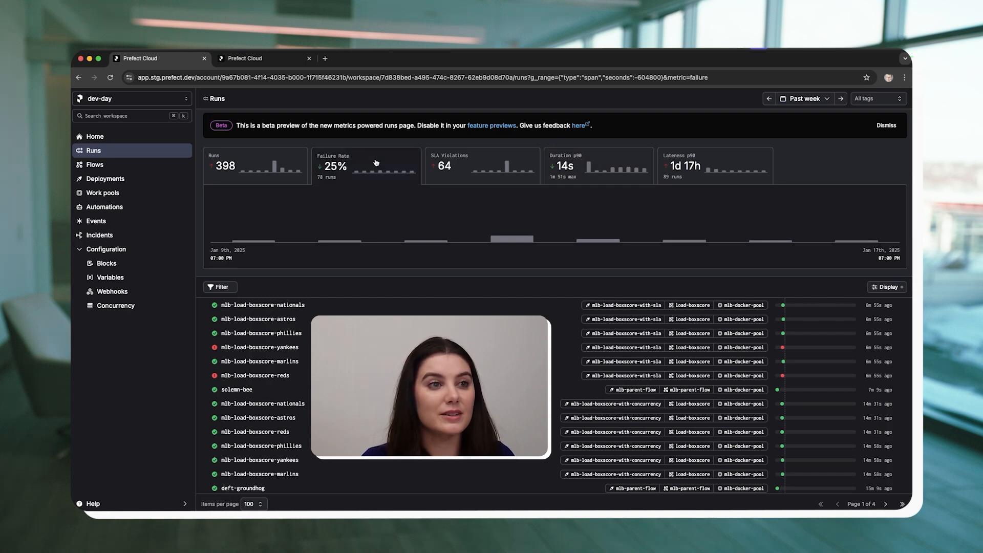
left_click(477, 155)
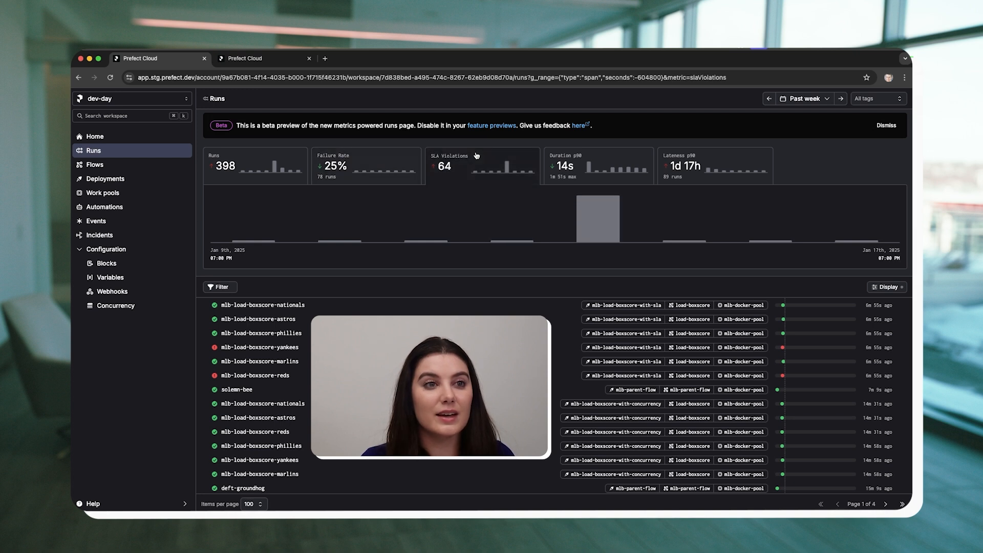
left_click(687, 163)
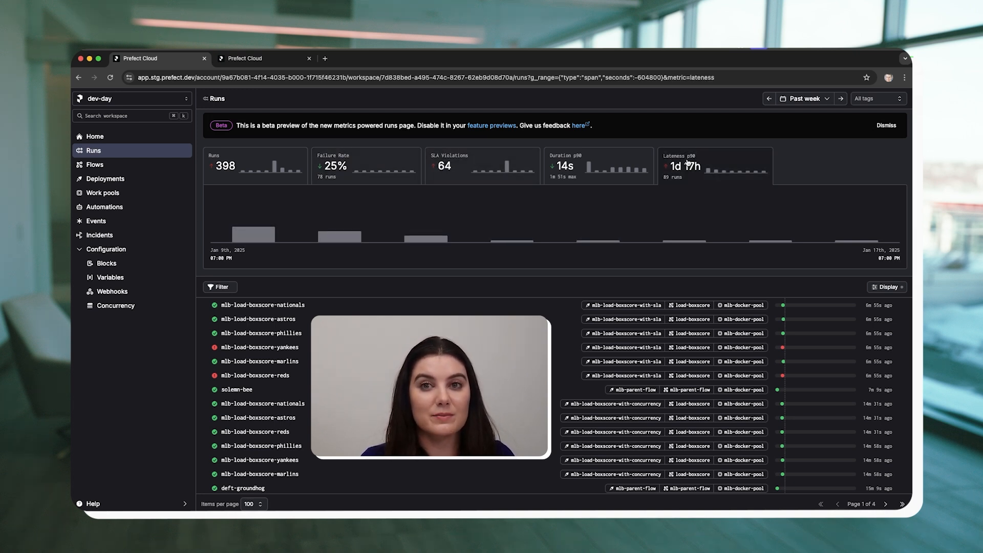
Filter the past week's runs by the nationals tag.
left_click(877, 98)
left_click(844, 172)
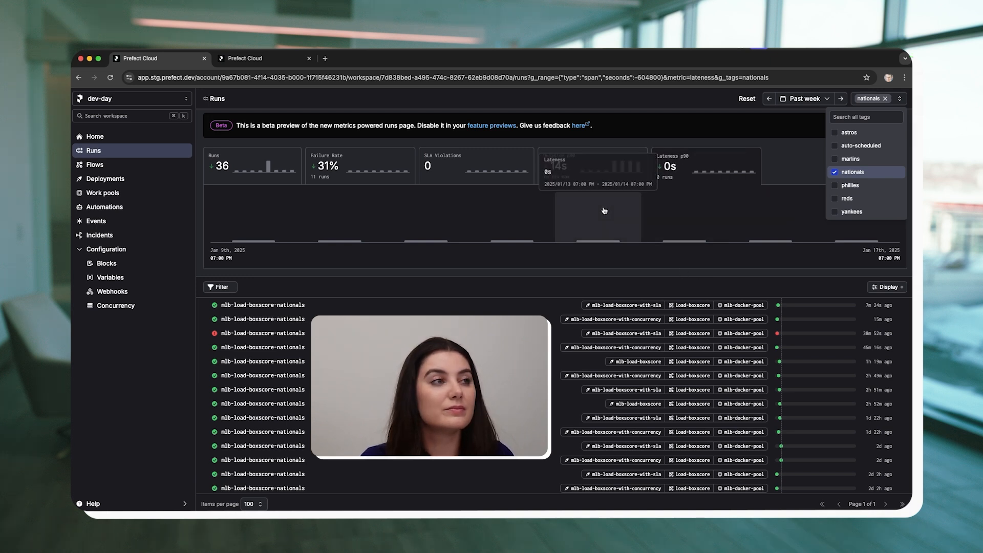
Refresh the Runs page, reset the nationals tag filter, and show the run states available for filtering.
left_click(110, 77)
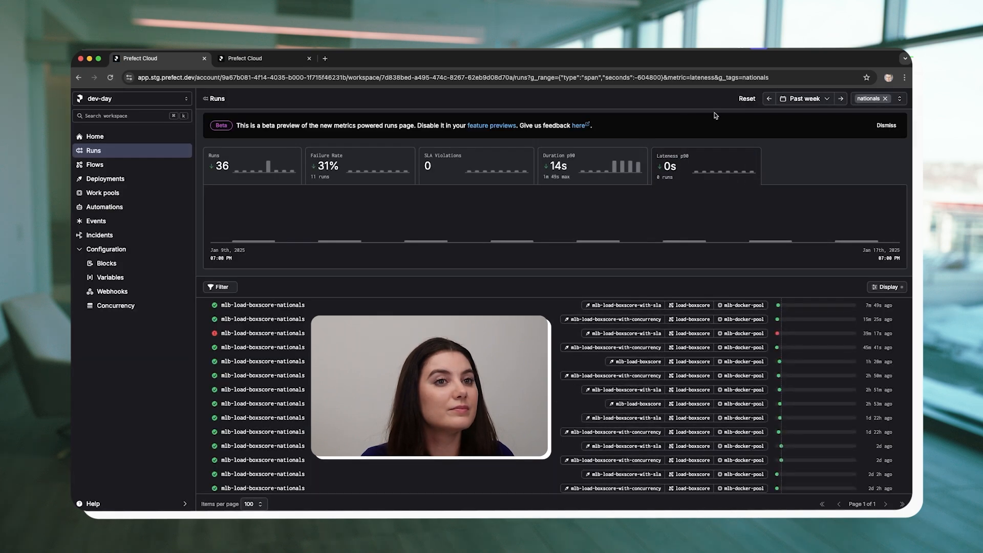
left_click(744, 99)
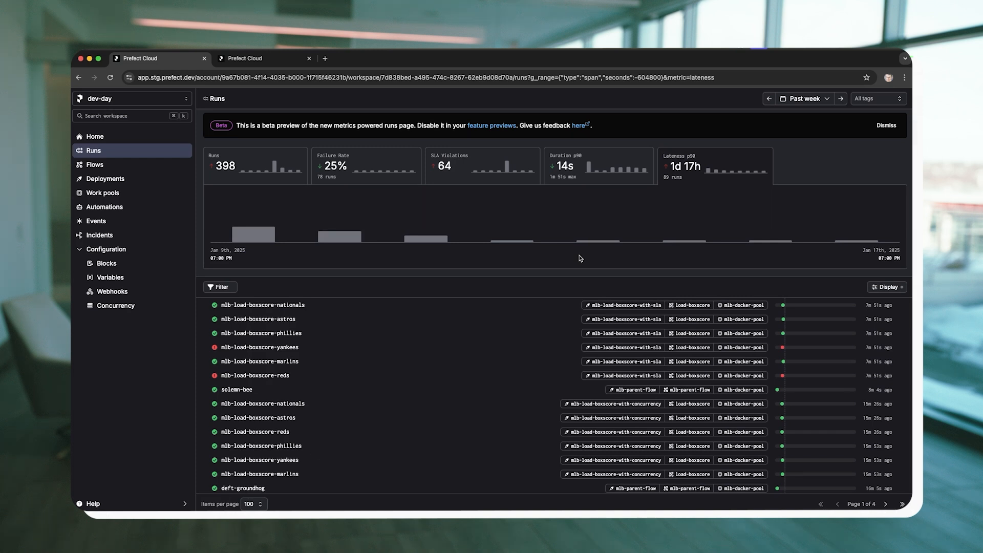
left_click(227, 289)
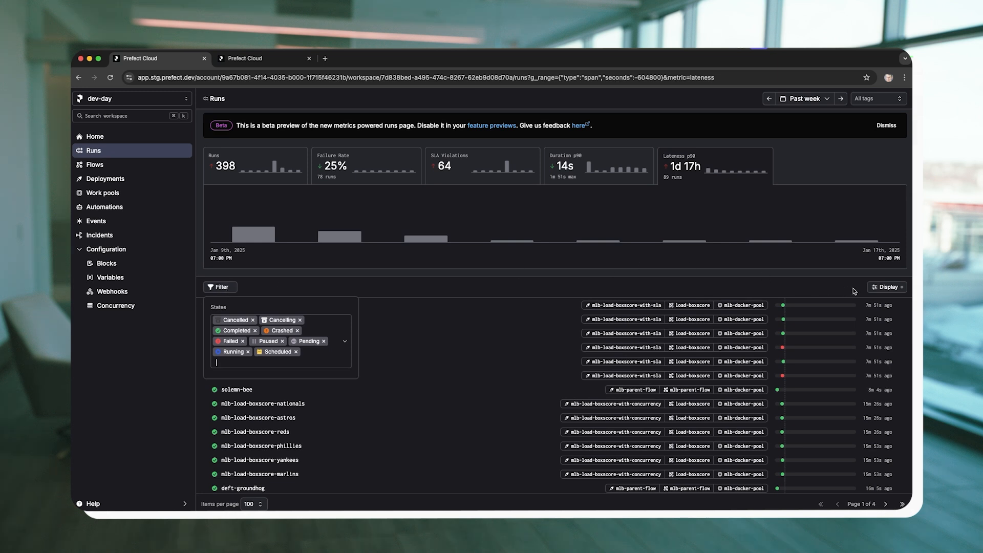
Group the past week's runs by work pool, by deployment and finally by flow to compare their metrics.
left_click(885, 287)
left_click(884, 327)
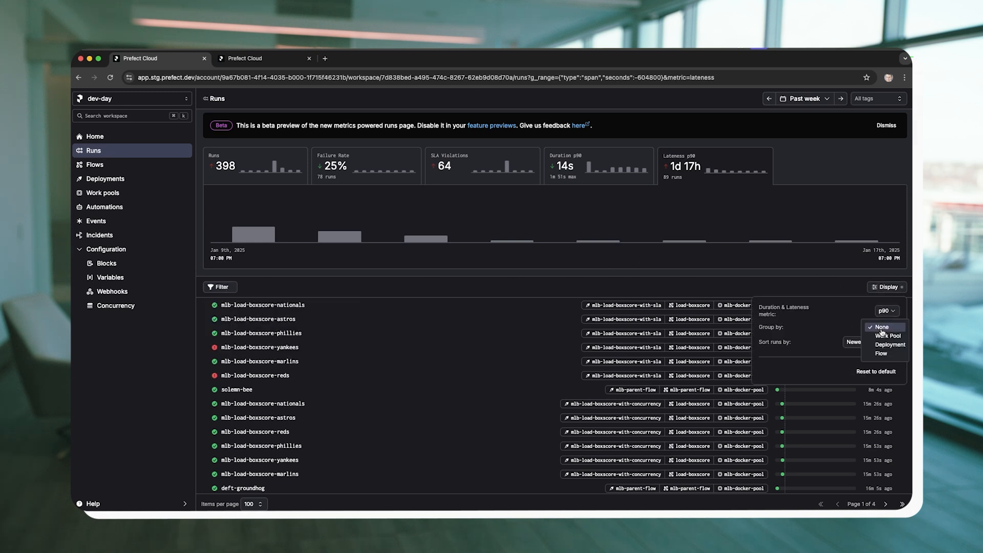
left_click(885, 337)
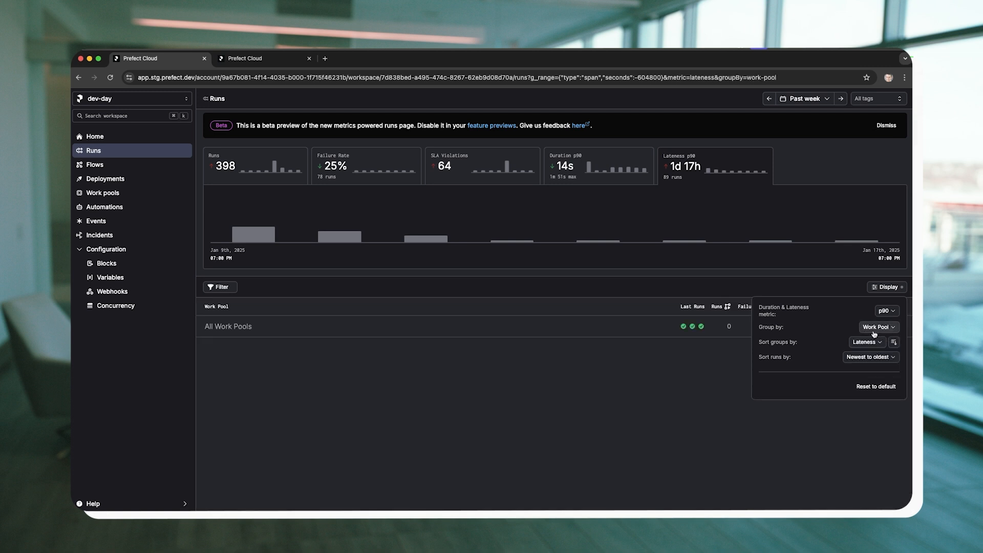
left_click(878, 326)
left_click(879, 340)
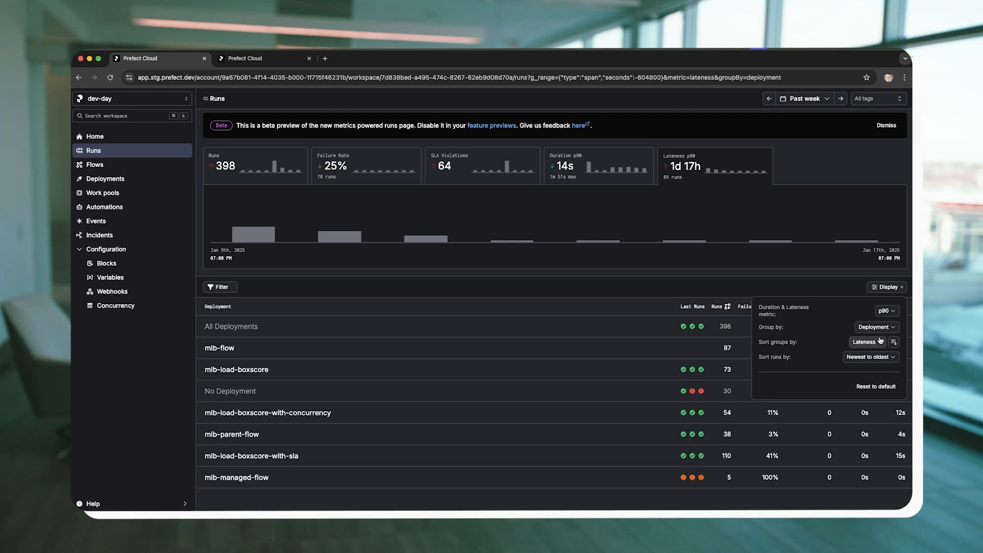
left_click(879, 328)
left_click(878, 336)
left_click(663, 287)
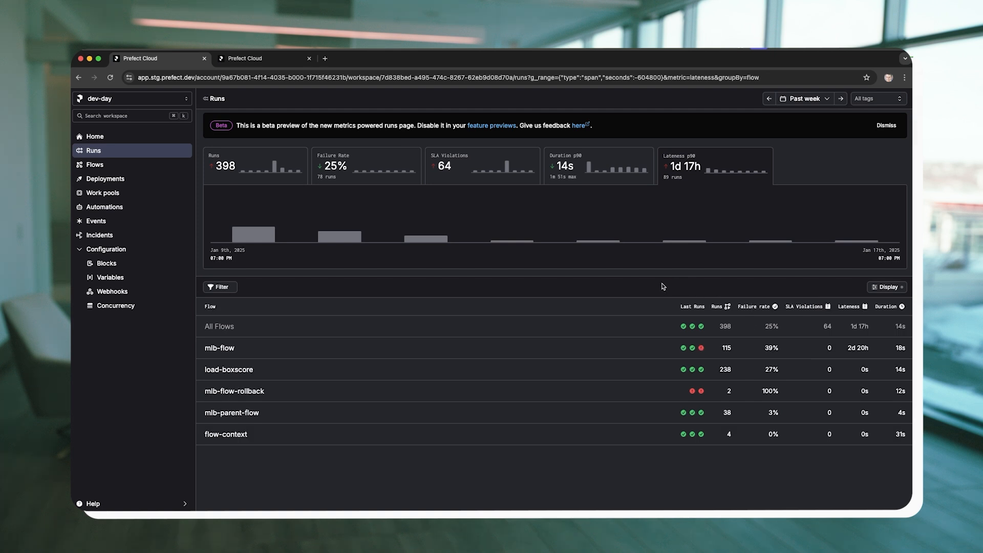
Open the logs of the online worker in the mlb-docker-pool work pool.
left_click(110, 78)
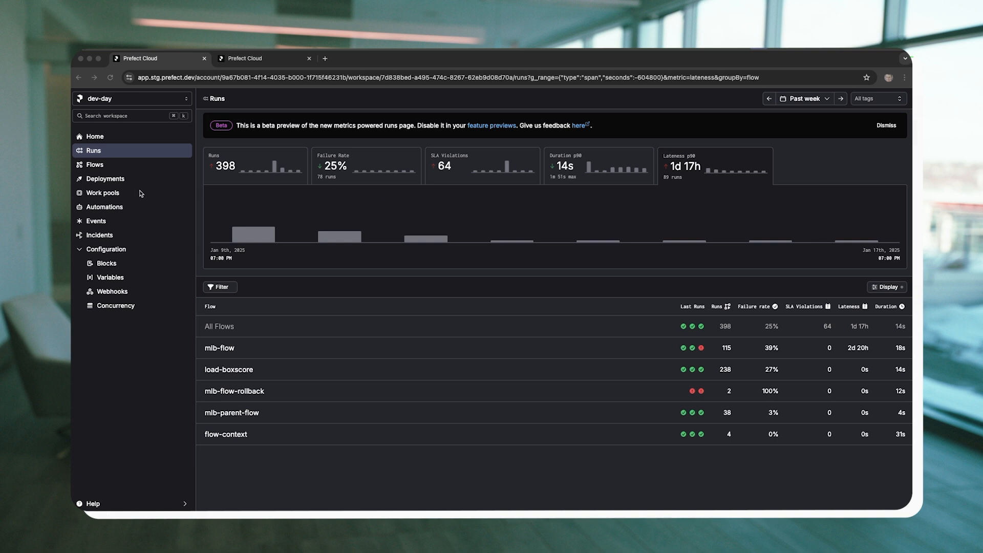
left_click(104, 195)
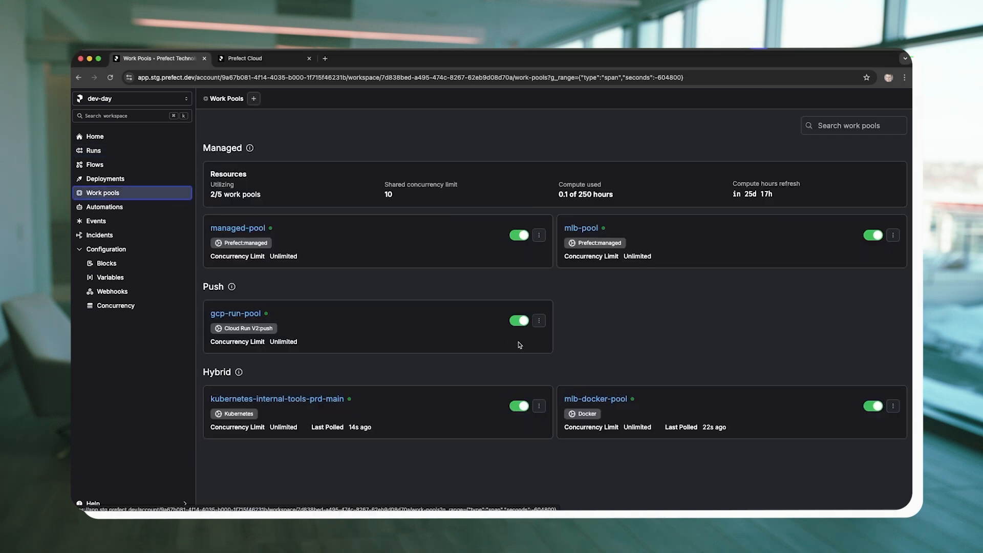
left_click(605, 403)
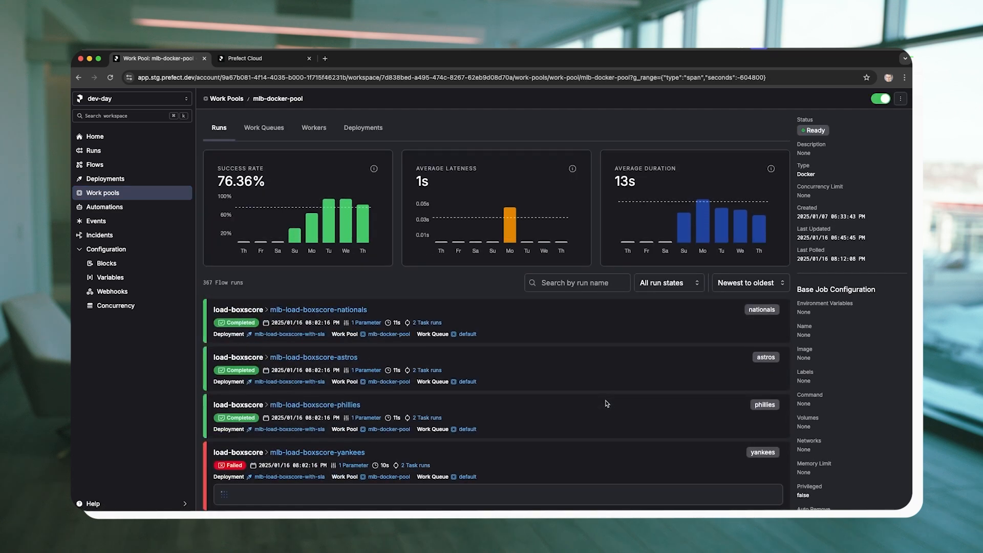
left_click(315, 129)
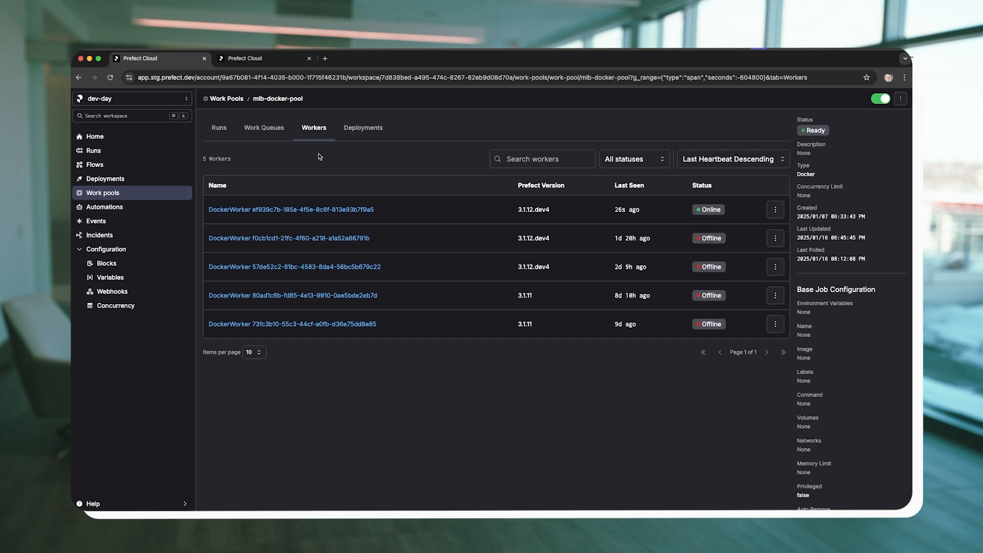
left_click(325, 210)
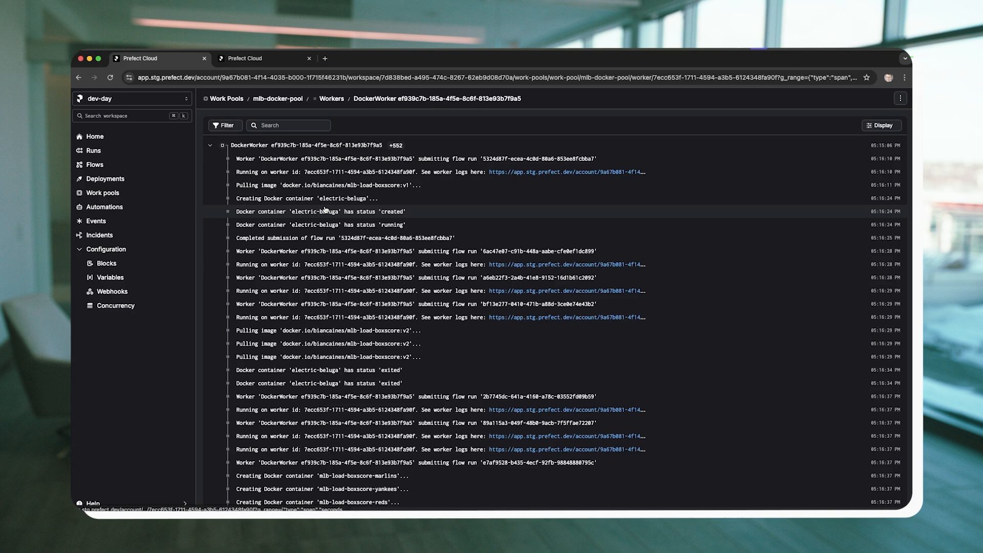
Return to the pool's workers list, reopen the online worker, and search its logs for "failed to s".
left_click(330, 101)
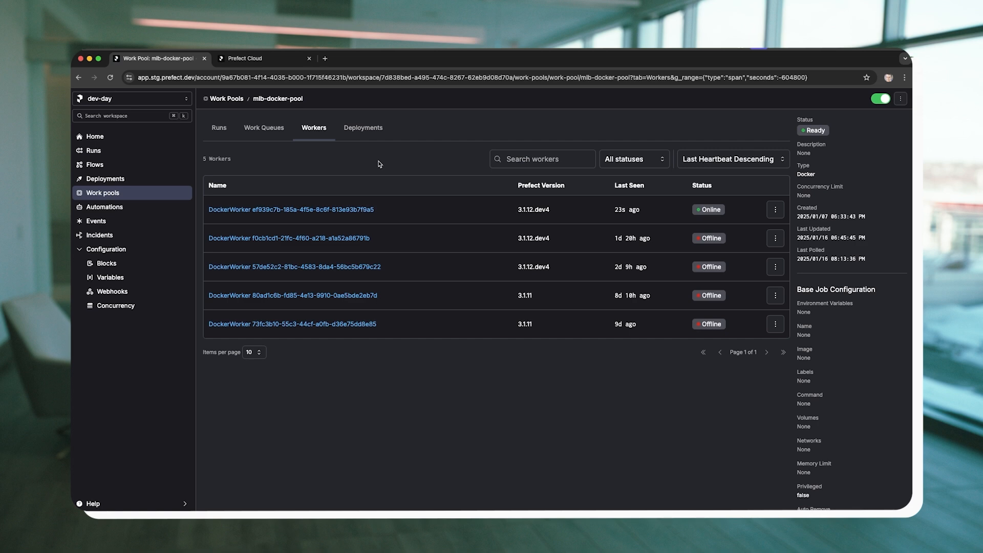
left_click(307, 210)
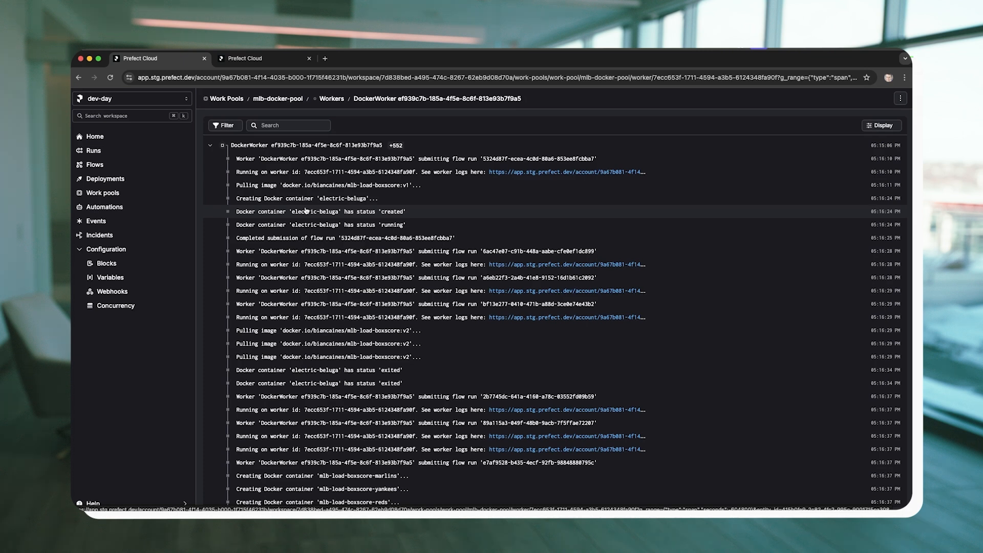
left_click(278, 125)
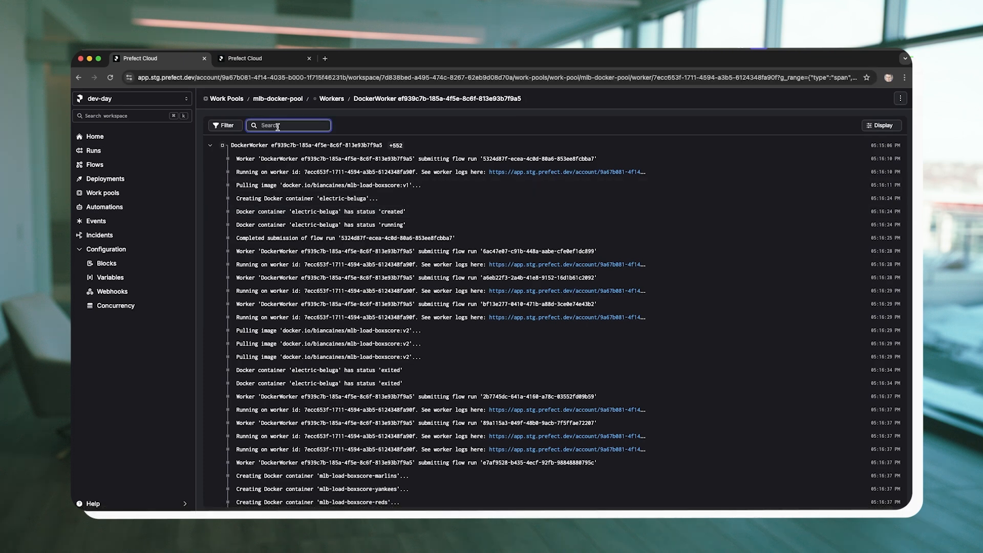
type("failed to s")
Inspect the DockerWorker's properties and integrations, and close its details.
left_click(229, 160)
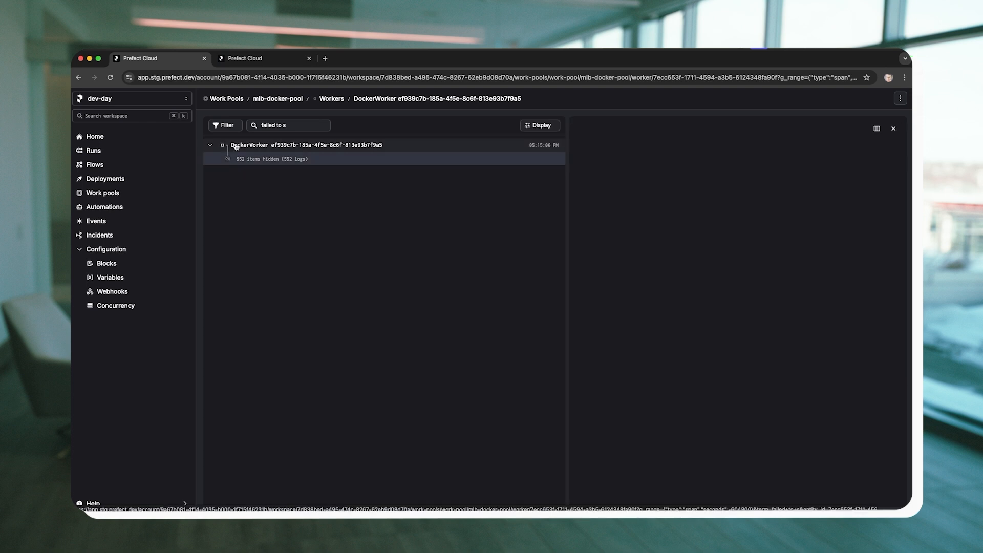
left_click(234, 146)
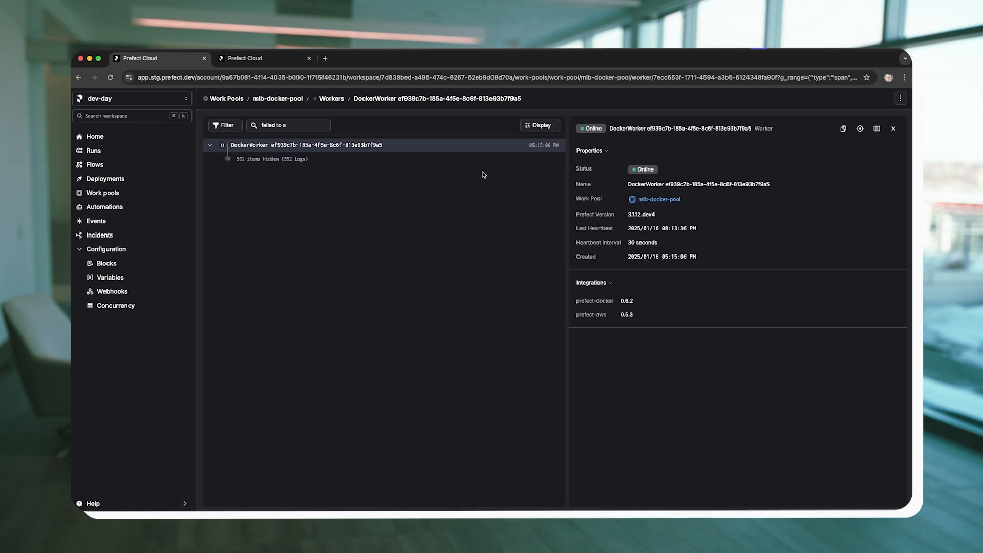
left_click(893, 128)
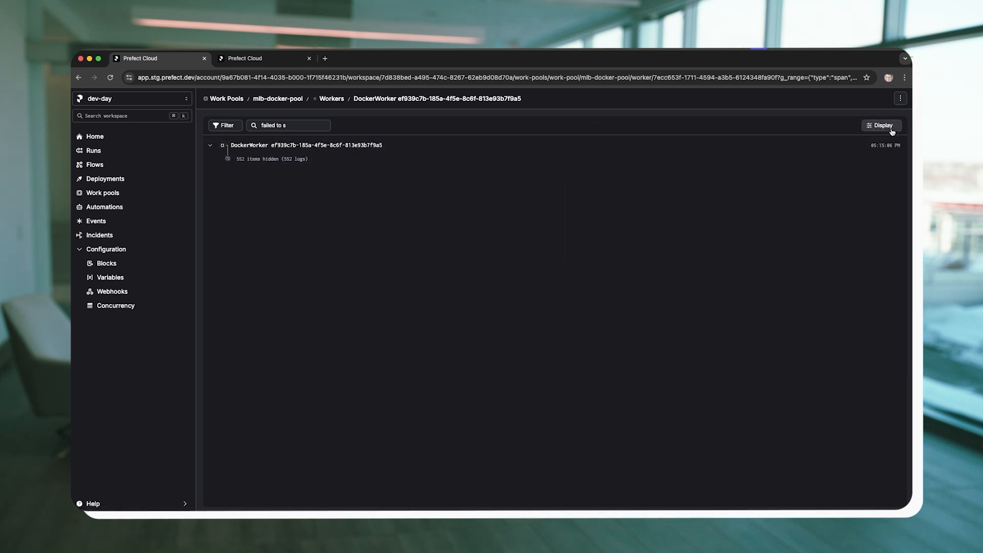
Replace the worker's log search with "exit".
left_click(289, 127)
key("super+a")
key("BackSpace")
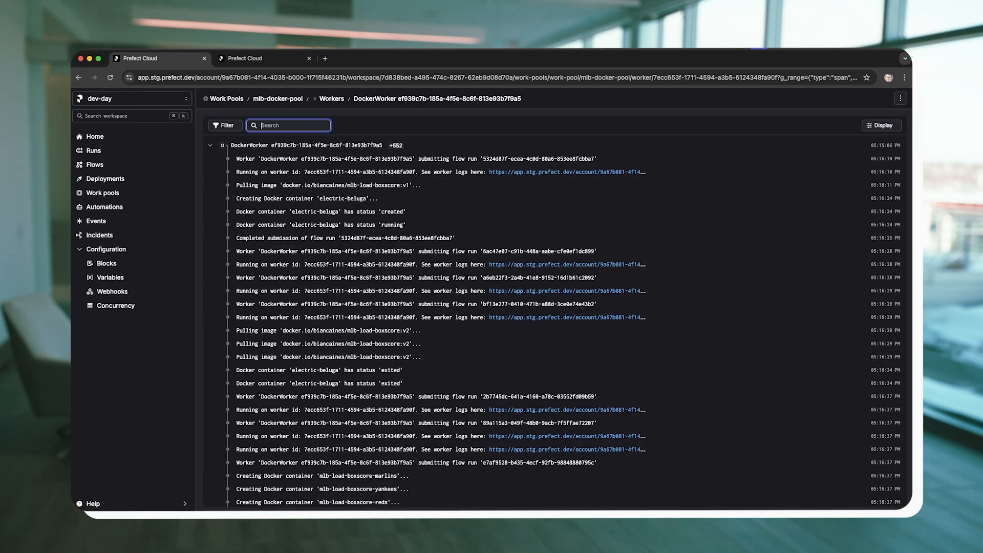
type("exit")
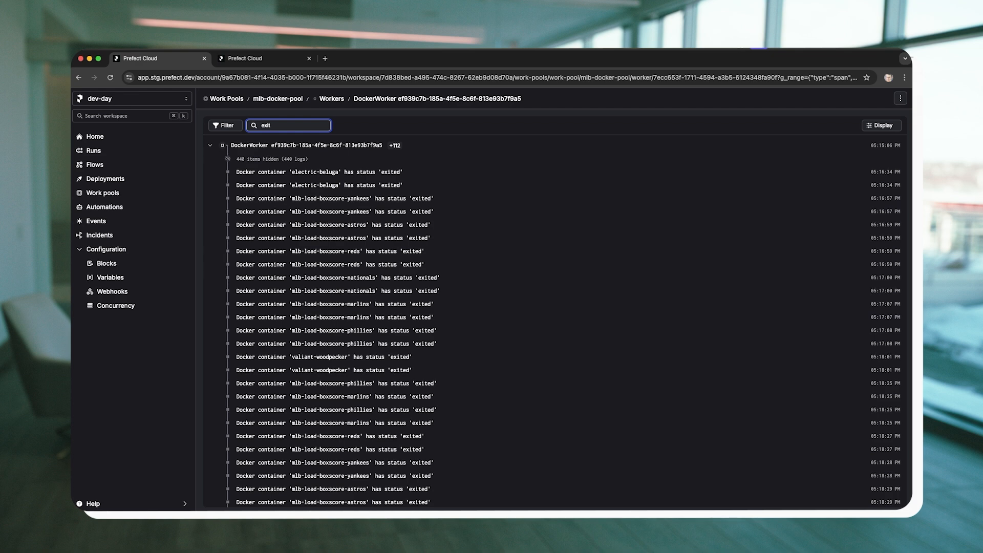
Clear the log search and view the available log level filter options, leaving the current level selected.
key("BackSpace")
key("BackSpace")
key("BackSpace")
key("BackSpace")
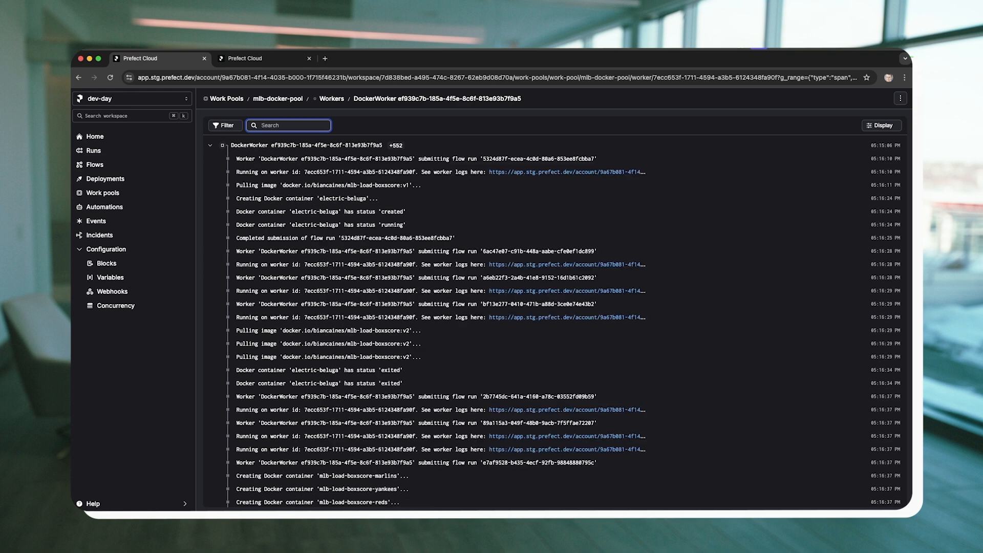
left_click(225, 126)
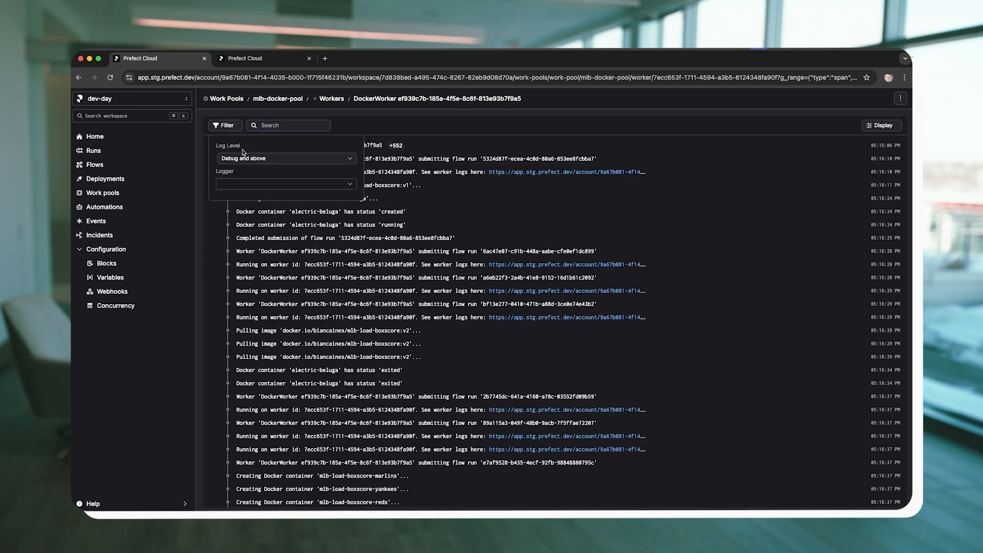
left_click(243, 158)
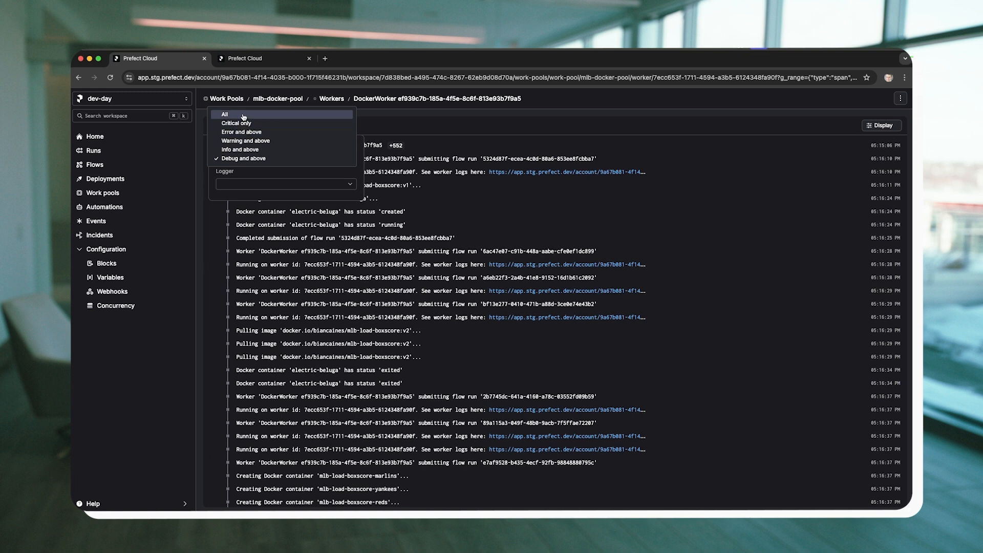
left_click(378, 127)
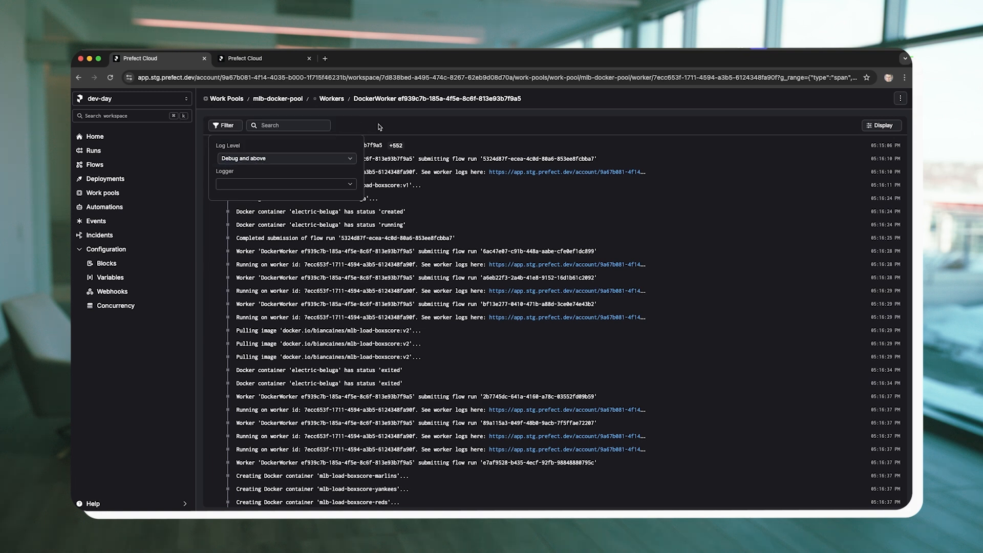
left_click(377, 129)
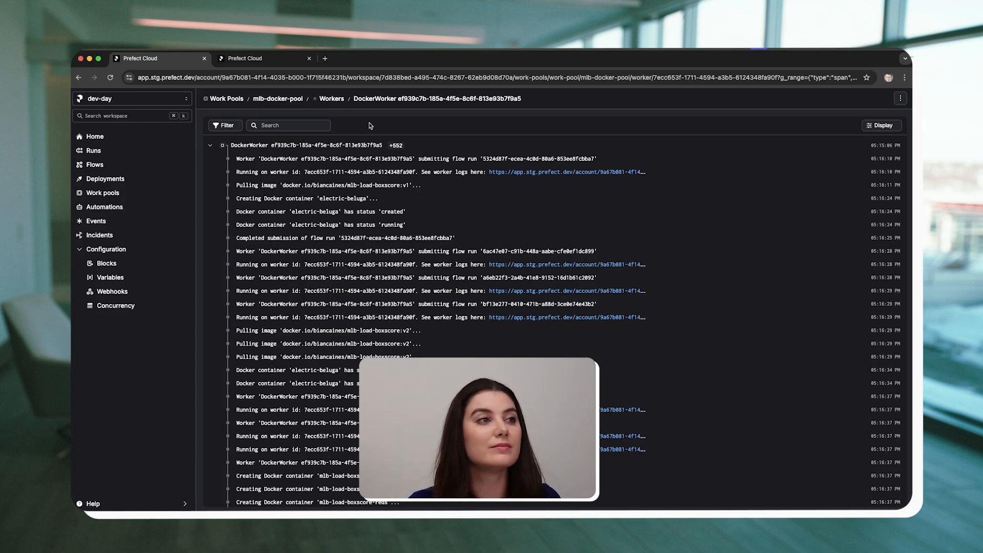
On the Explore graph, add the game_id.boxscore, schedule and teams.teamId APIs and s3.dev-day-demo.boxscore as related resources of mlb-load-boxscore-with-sla.
left_click(262, 65)
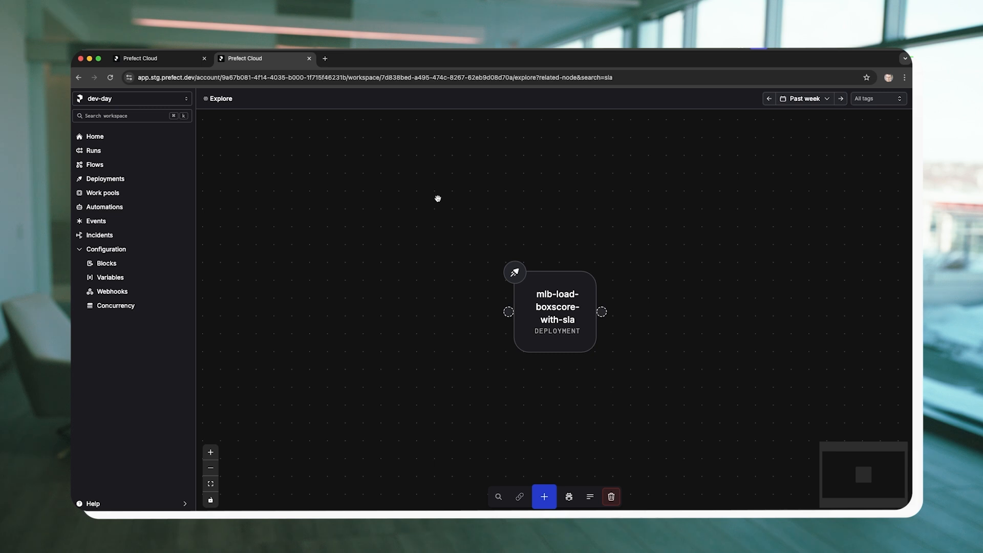
left_click(543, 336)
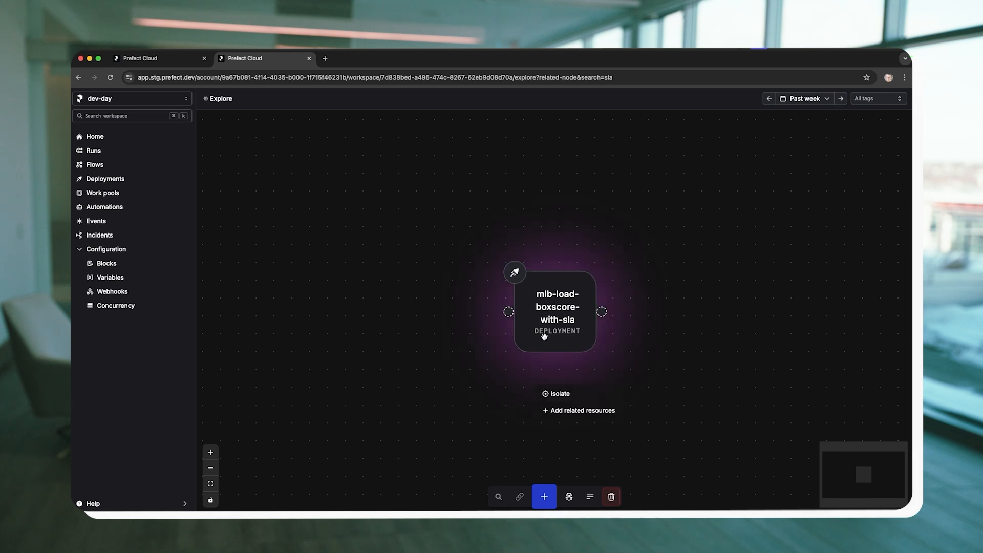
left_click(577, 411)
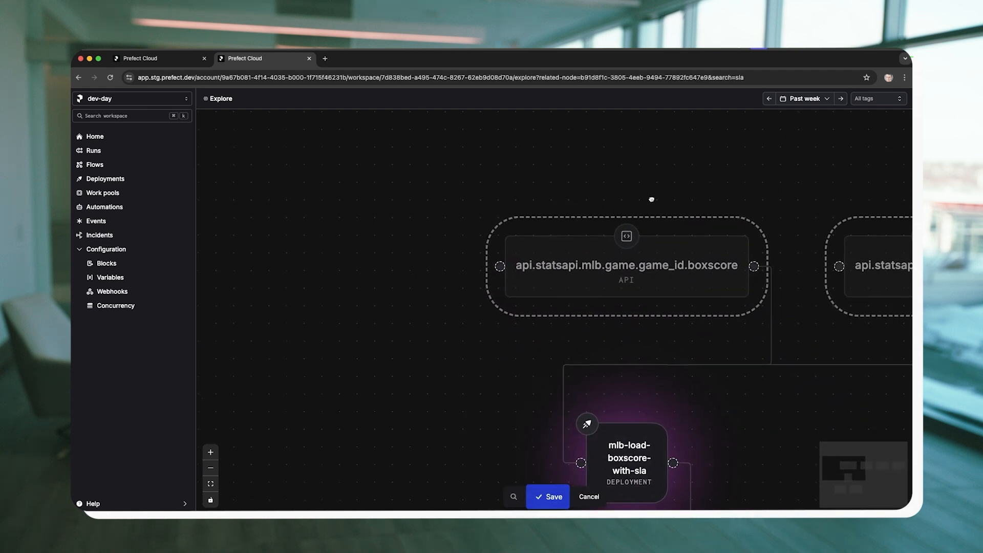
scroll(650, 198, "down", 5)
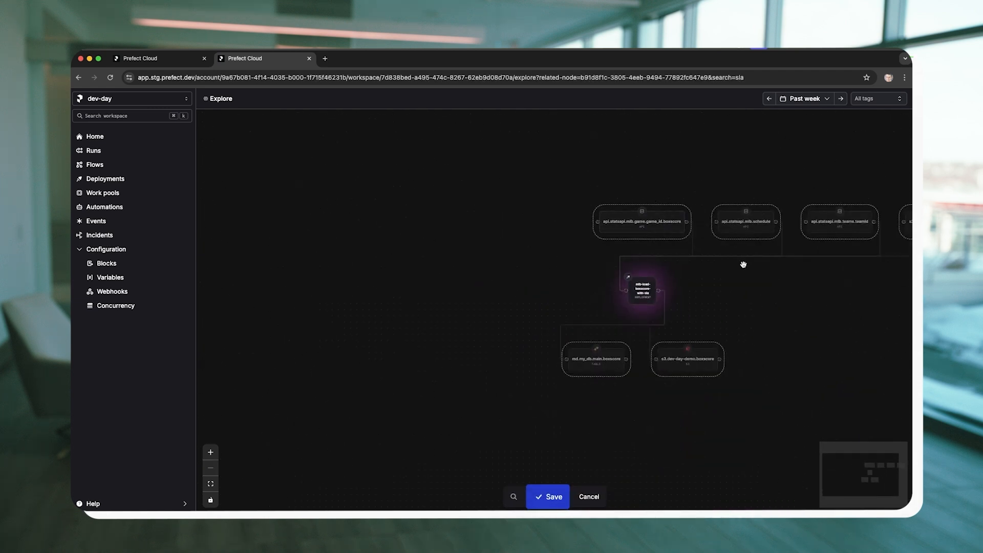
scroll(742, 263, "up", 3)
left_click(590, 199)
left_click(747, 199)
left_click(870, 200)
left_click(667, 403)
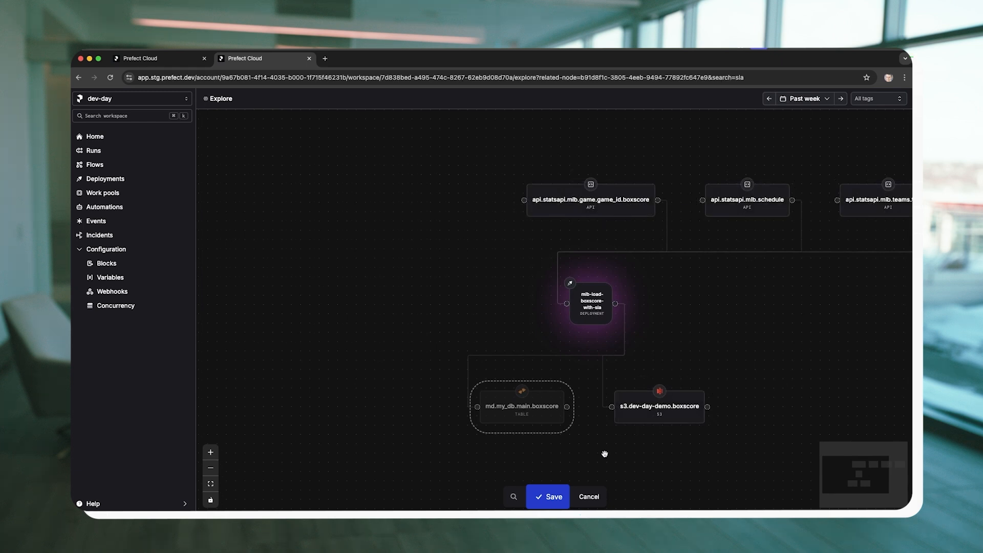
left_click(553, 499)
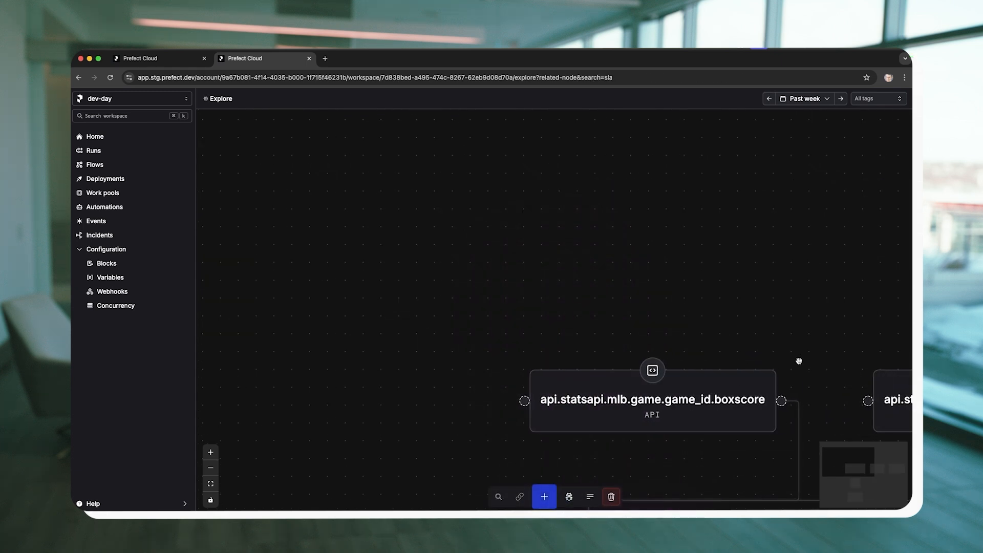
Examine the connections between the APIs, the mlb-load-boxscore-with-sla deployment and the S3 resource, and clear the selection.
scroll(649, 327, "down", 5)
left_click_drag(706, 388, 635, 339)
scroll(645, 342, "up", 3)
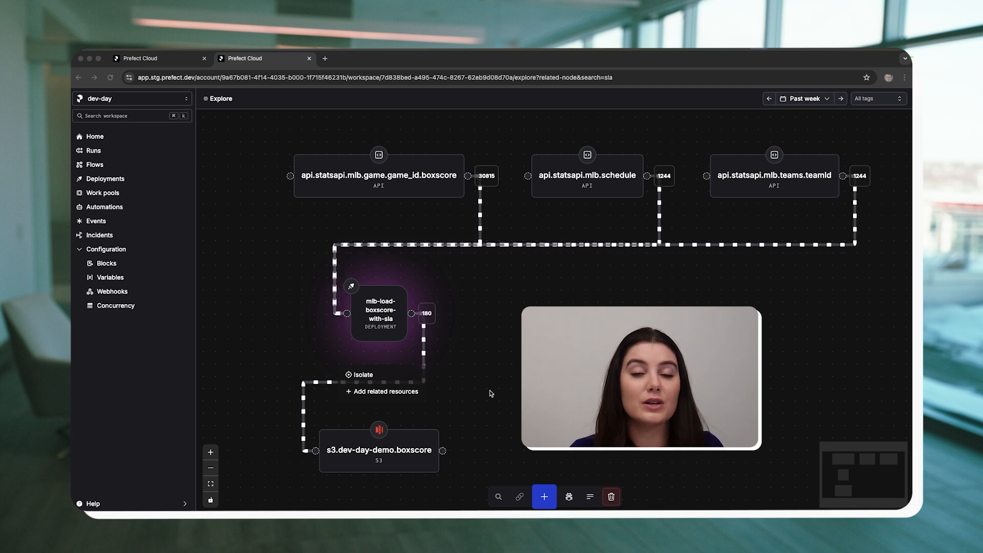
left_click(490, 393)
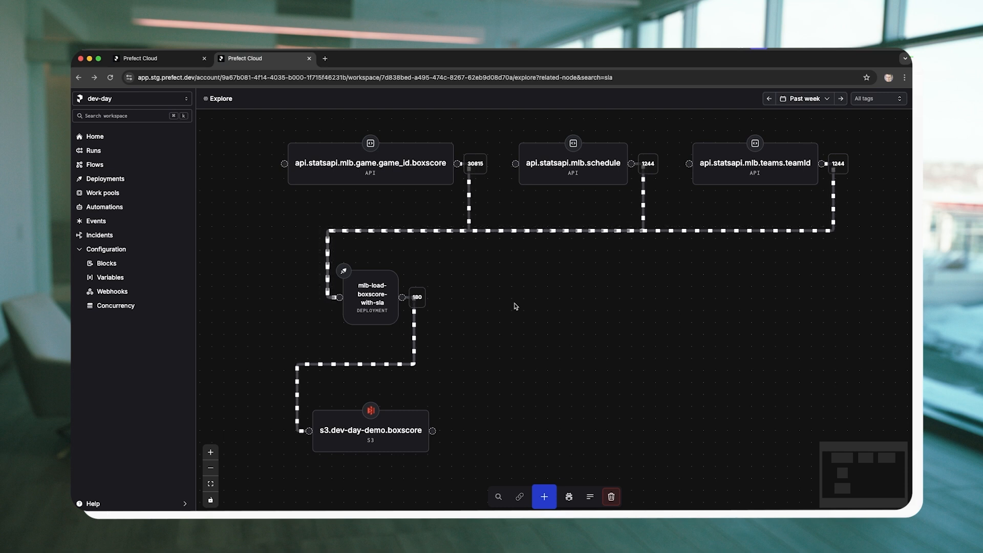
Add the downstream mlb-load-boxscore-with-sla deployment as a related resource of s3.dev-day-demo.boxscore on the Explore graph.
left_click_drag(491, 315, 501, 173)
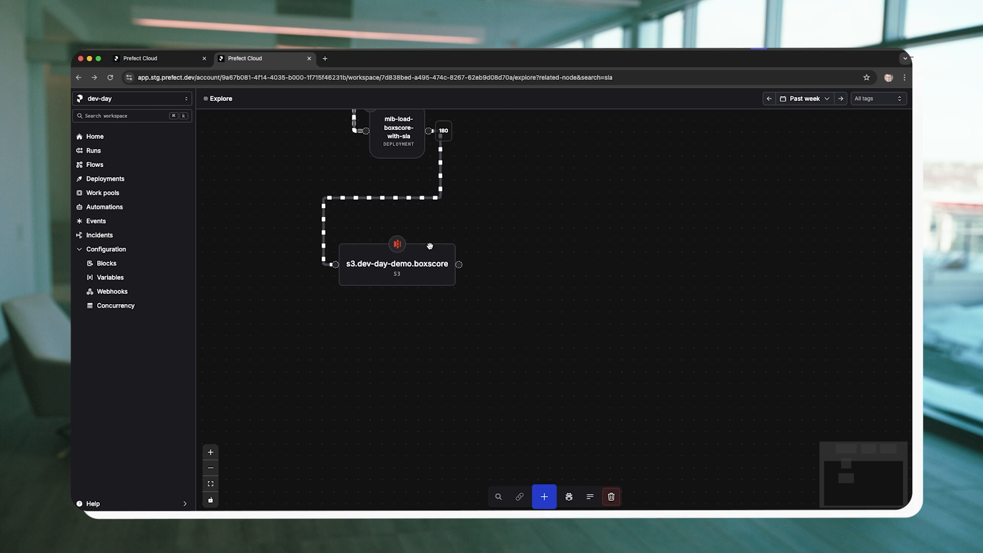
left_click(409, 252)
left_click(414, 342)
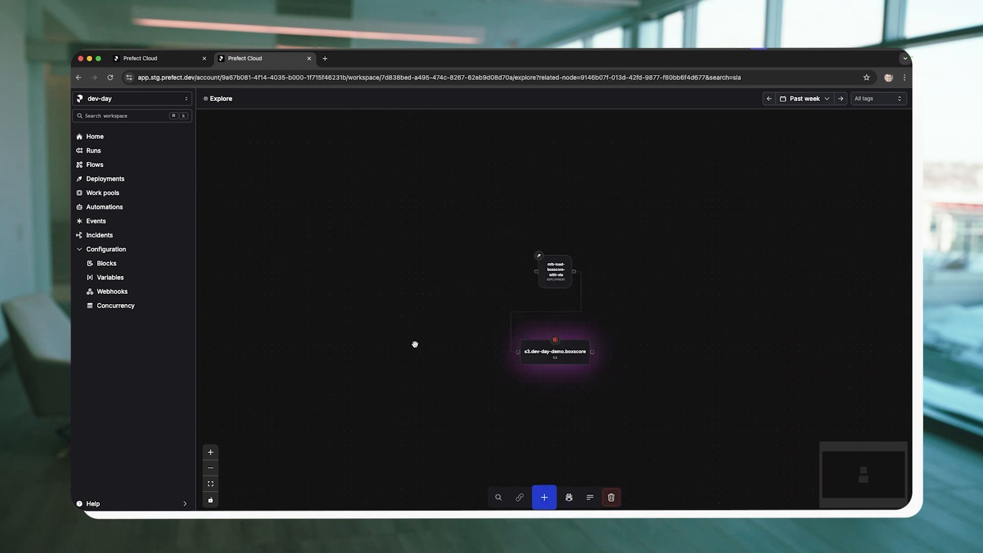
left_click_drag(674, 397, 535, 410)
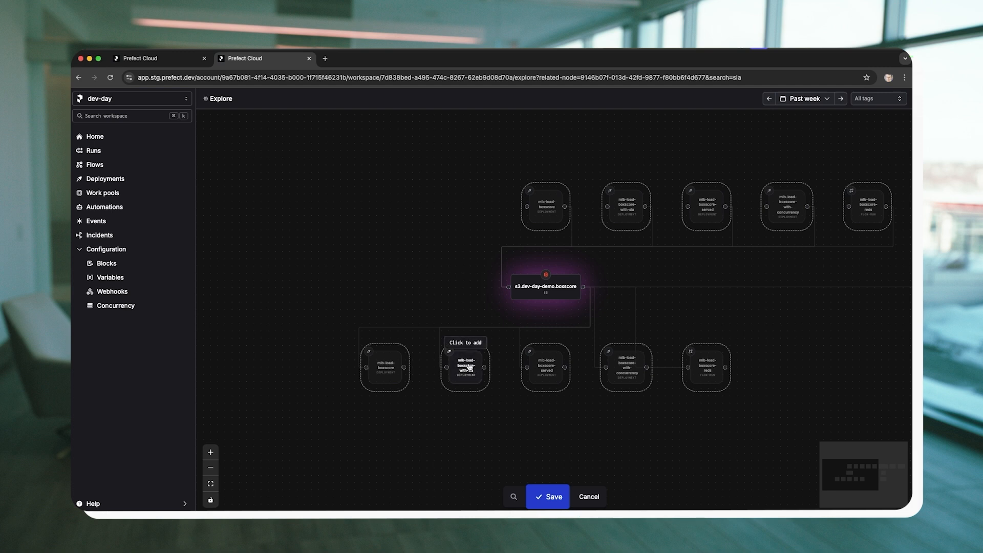
left_click_drag(772, 305, 723, 302)
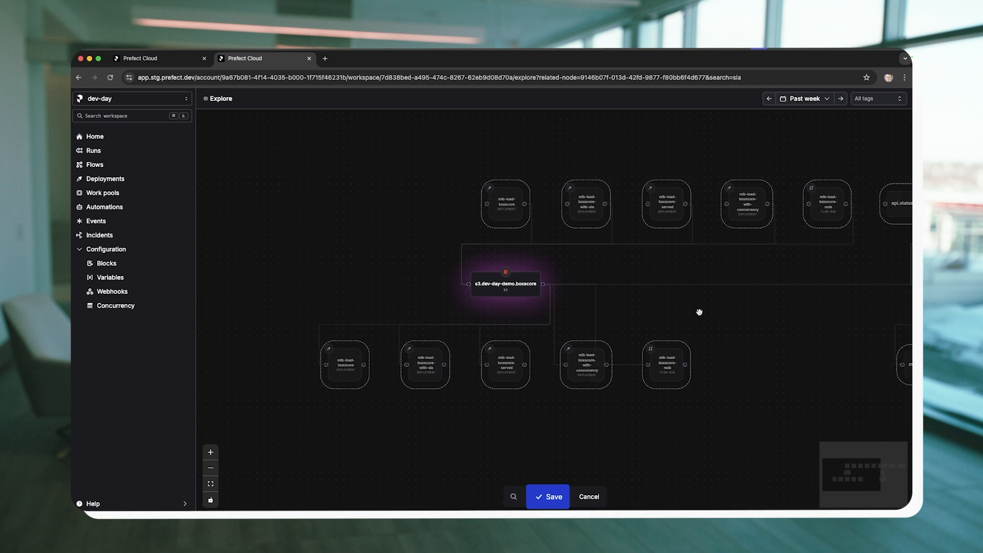
left_click(425, 369)
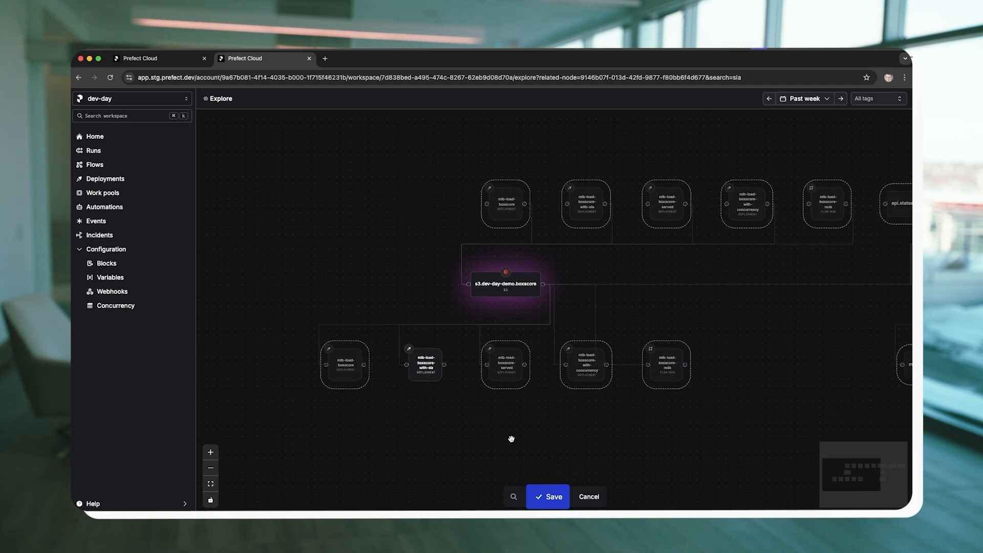
left_click(546, 498)
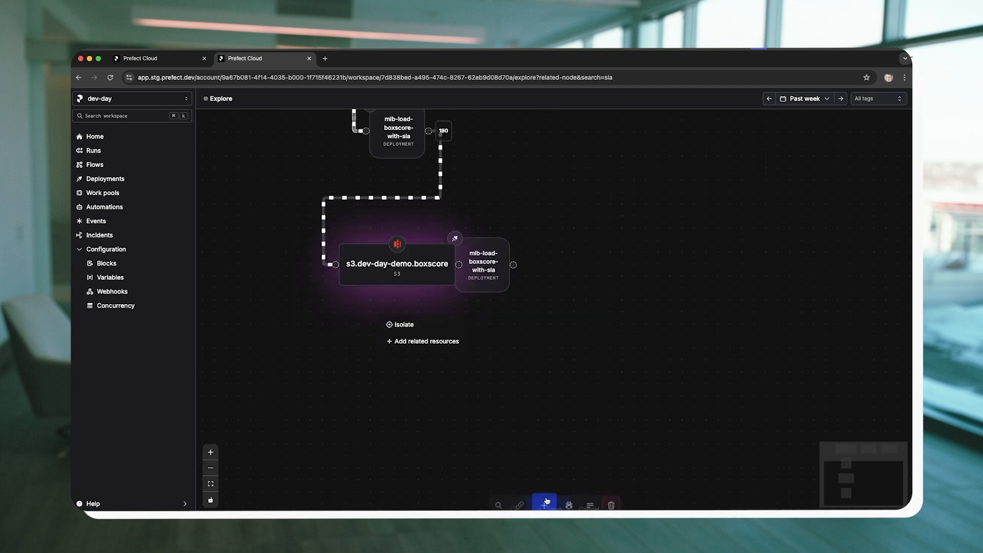
Add the md.my_db.main.boxscore table as a related resource of the downstream mlb-load-boxscore-with-sla deployment and review the full lineage.
left_click_drag(473, 441, 494, 439)
left_click(410, 397)
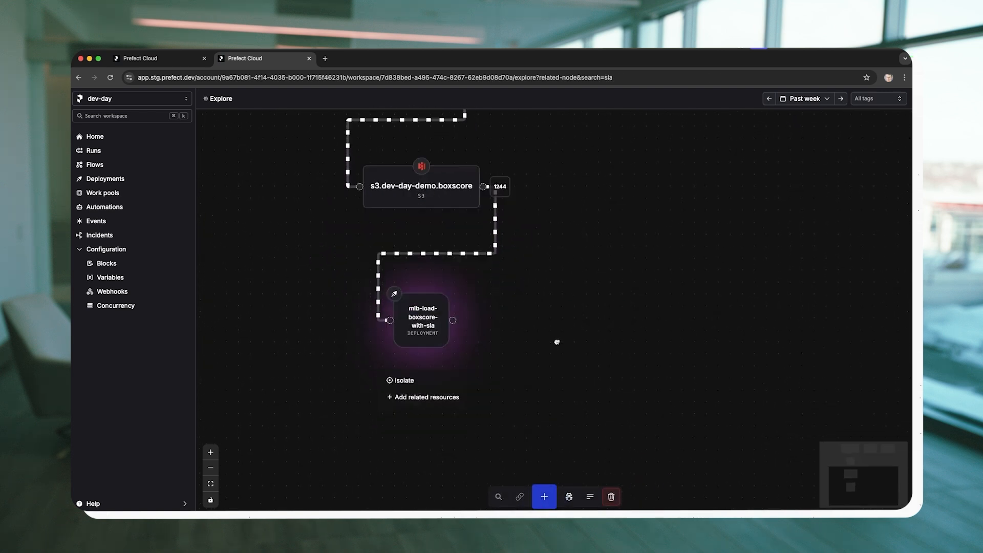
left_click(444, 335)
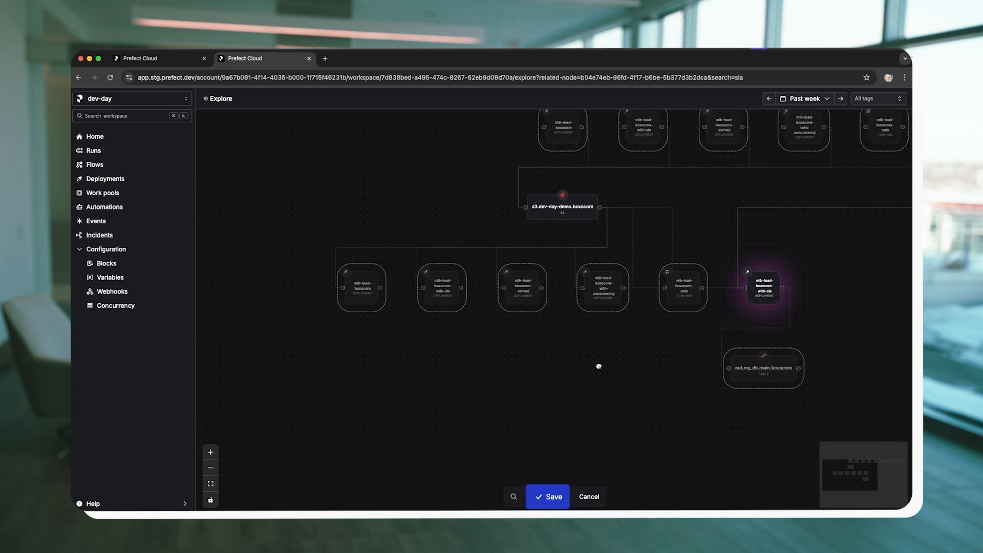
left_click(557, 497)
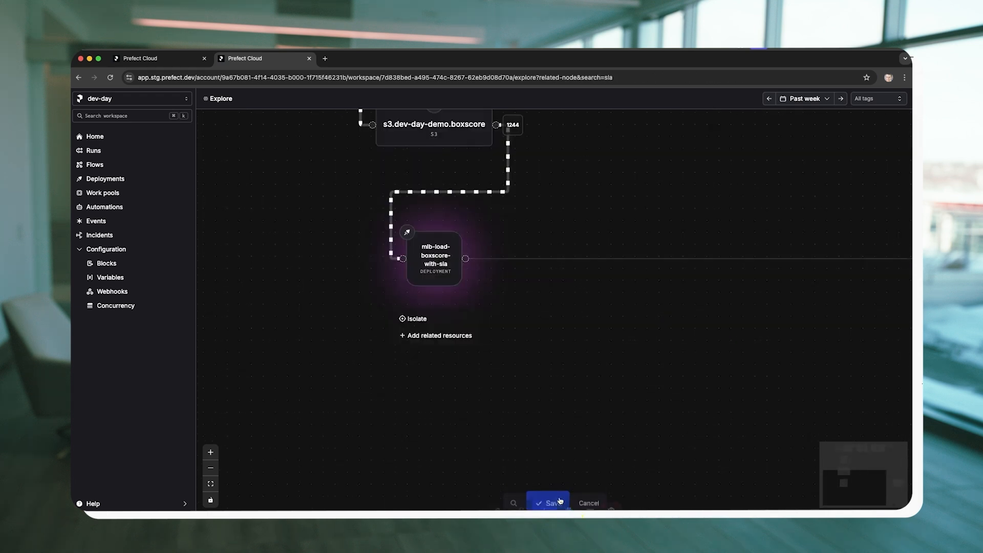
left_click_drag(596, 327, 566, 417)
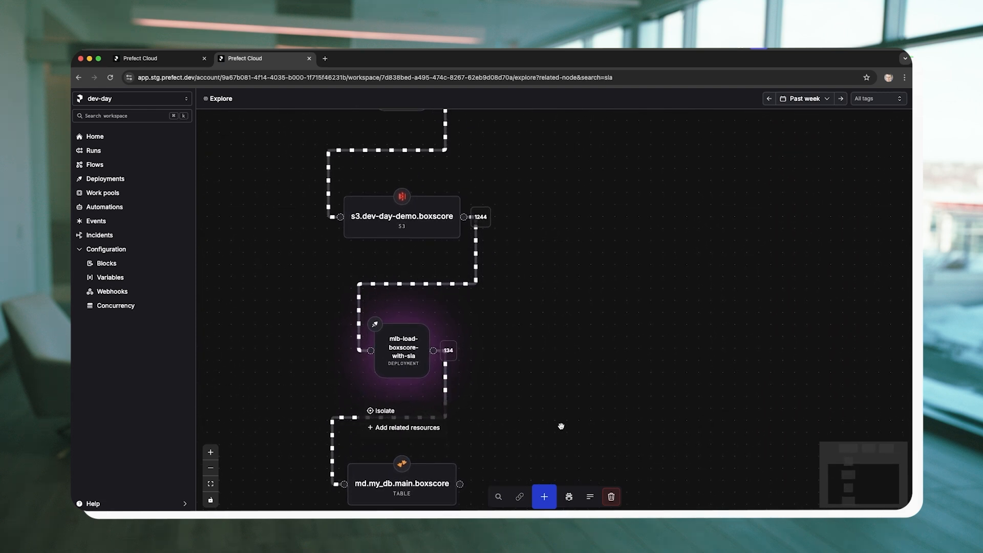
scroll(563, 421, "down", 3)
scroll(561, 426, "down", 1)
scroll(561, 426, "up", 1)
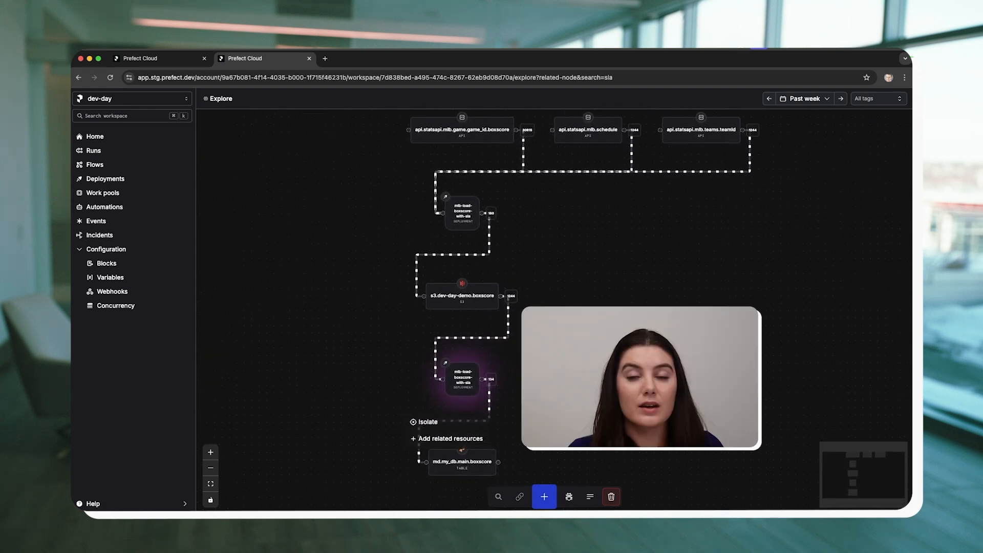
left_click_drag(561, 426, 537, 444)
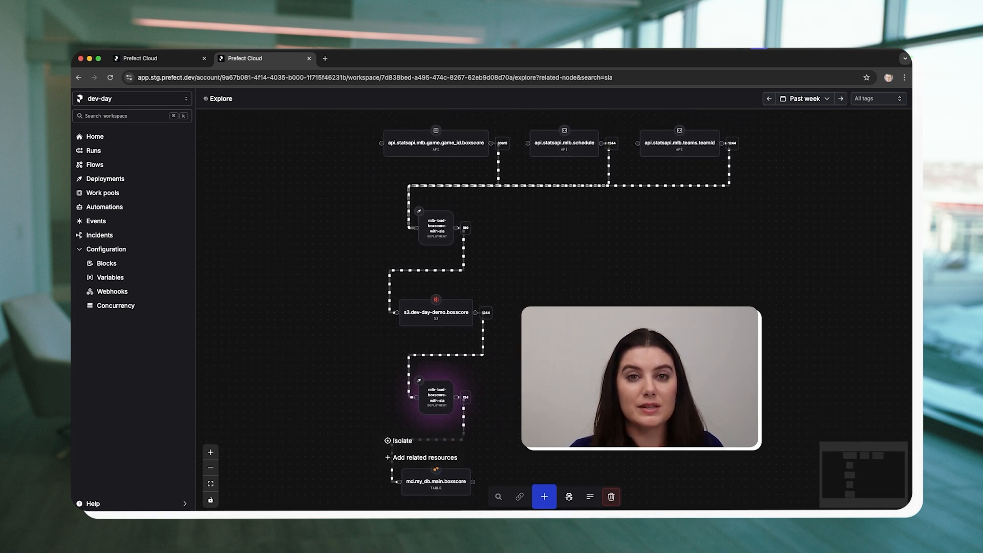